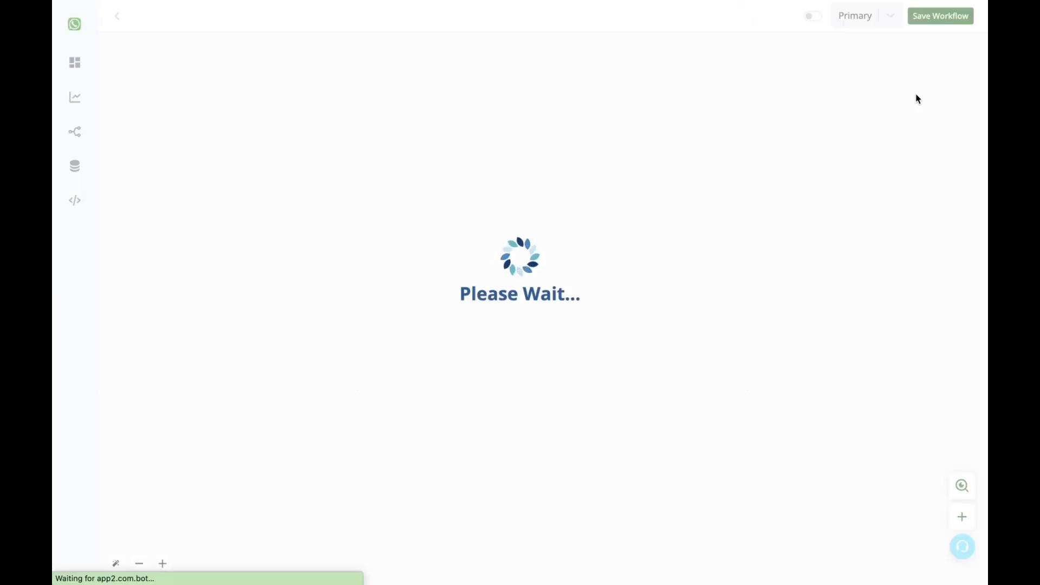
Change the workflow title from 'Untitled' to 'Basic Bot'.
left_click(158, 16)
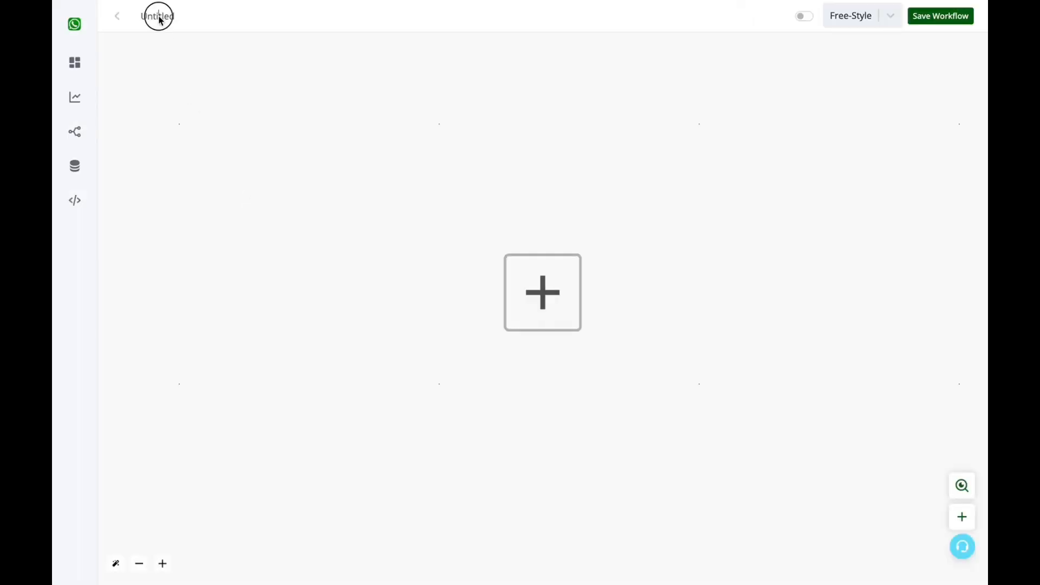
double_click(152, 16)
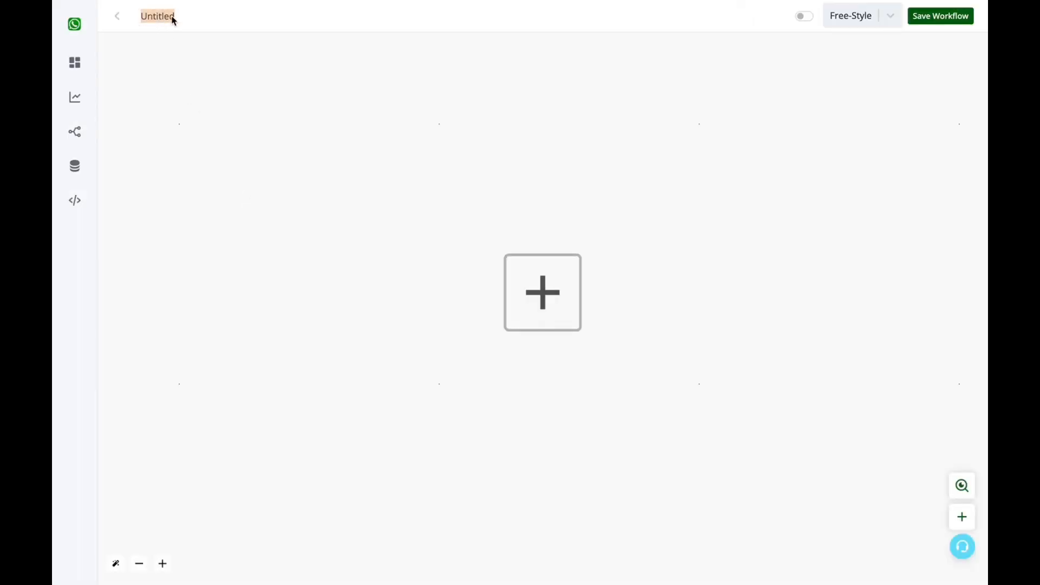
type("Basic Bot")
left_click(530, 287)
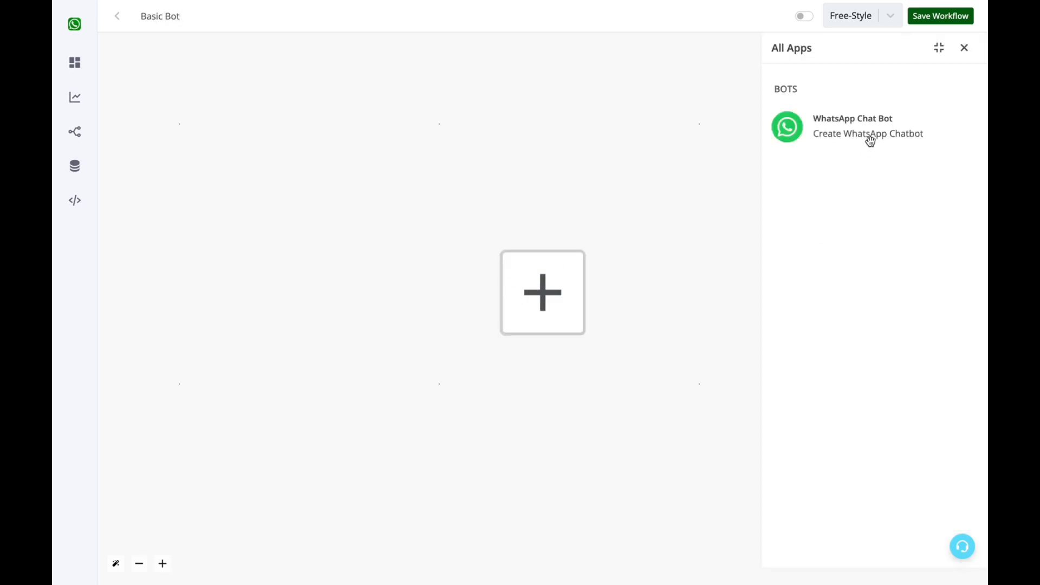
Add a WhatsApp Hot Keywords trigger on Channel #1 that fires when the message is 'basic'.
left_click(869, 138)
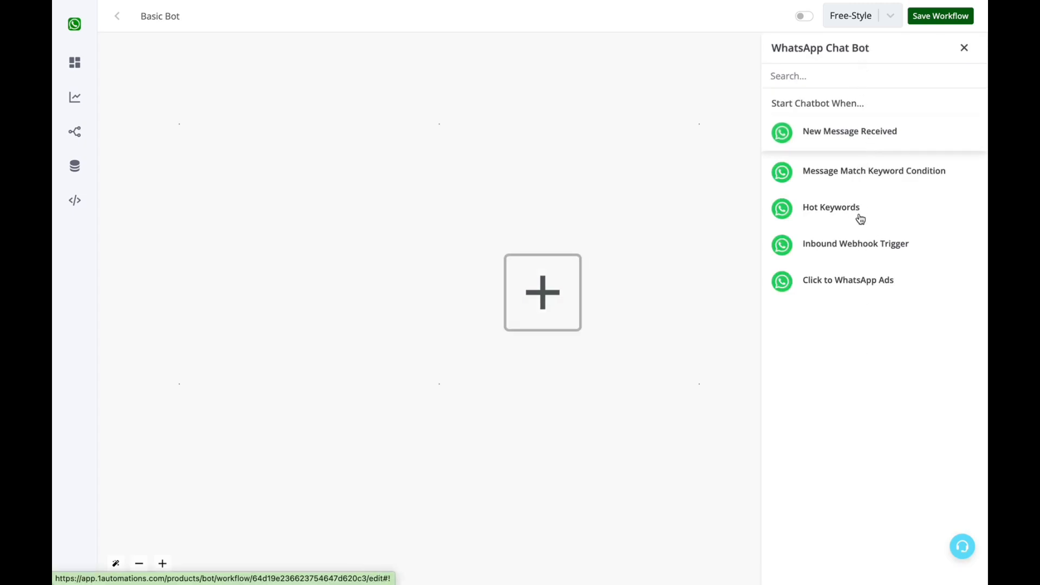
left_click(835, 208)
left_click(833, 151)
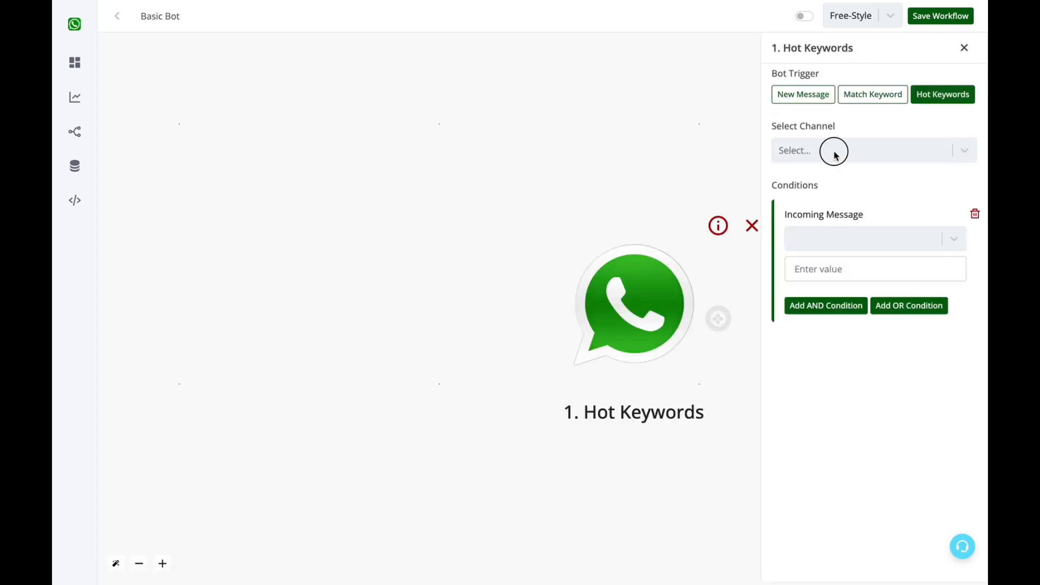
left_click(831, 183)
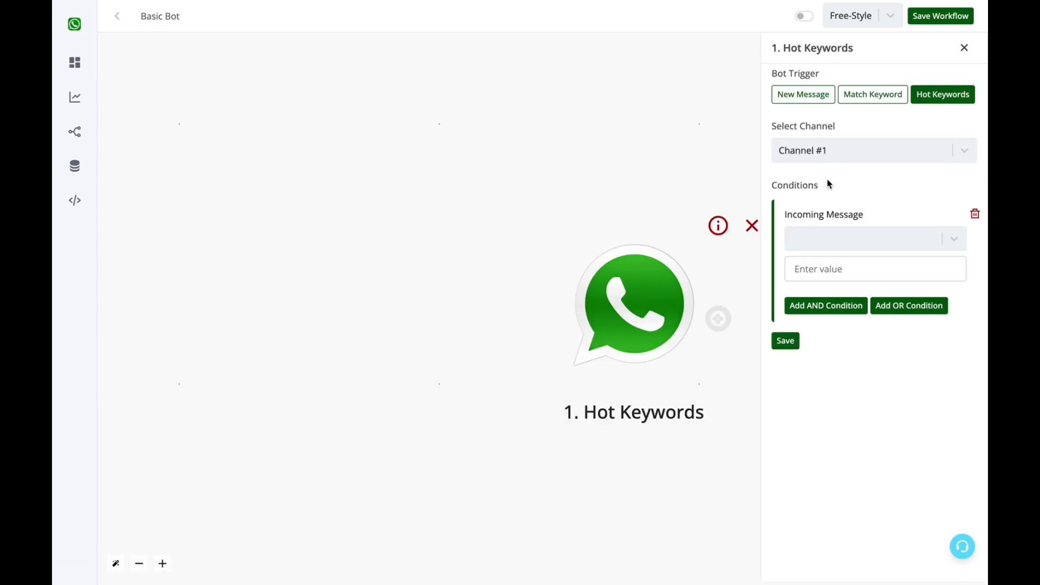
left_click(843, 237)
scroll(846, 313, "down", 5)
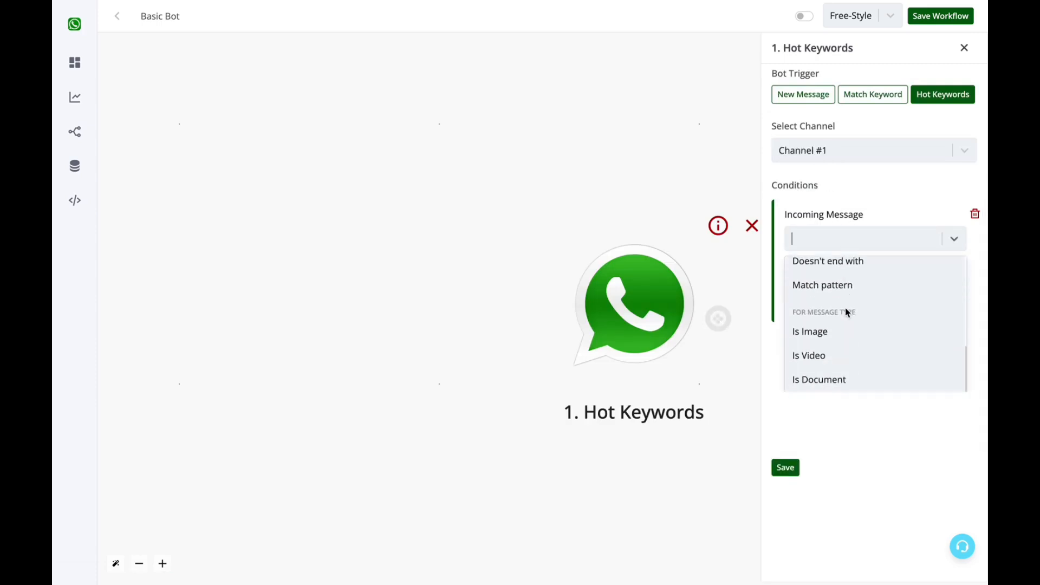
scroll(846, 313, "up", 5)
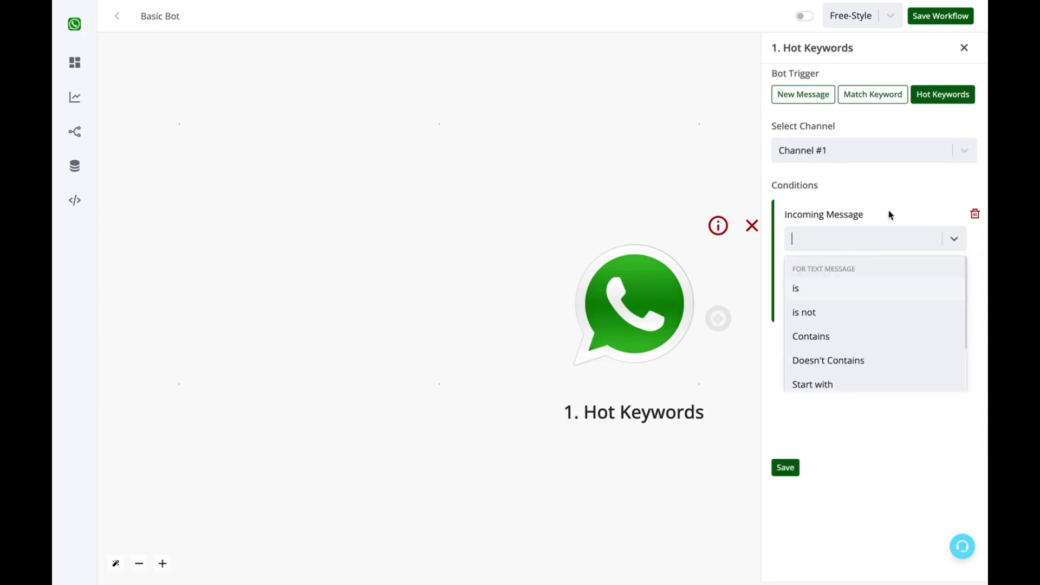
left_click(834, 289)
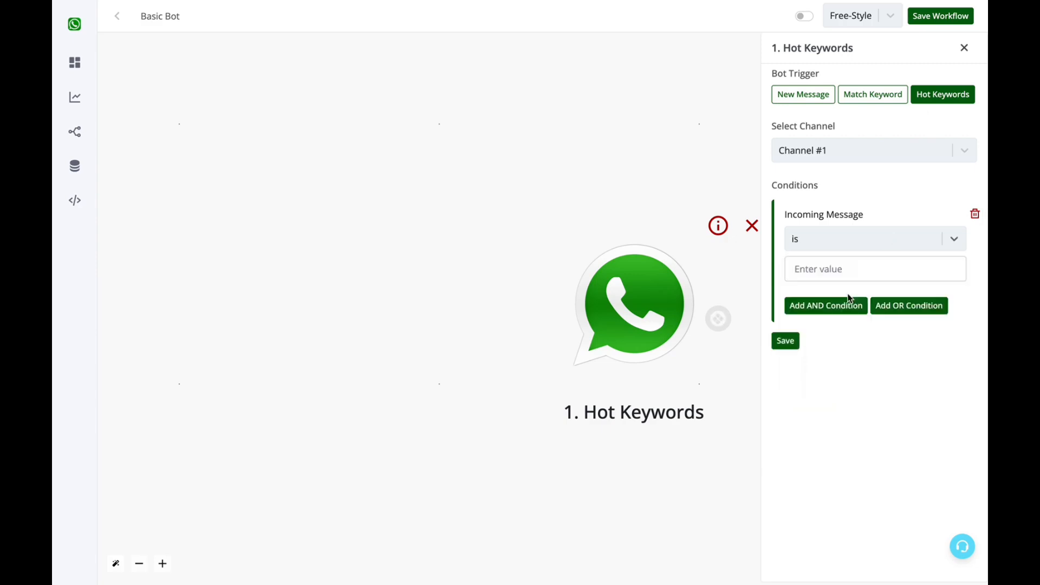
left_click(843, 270)
type("basic")
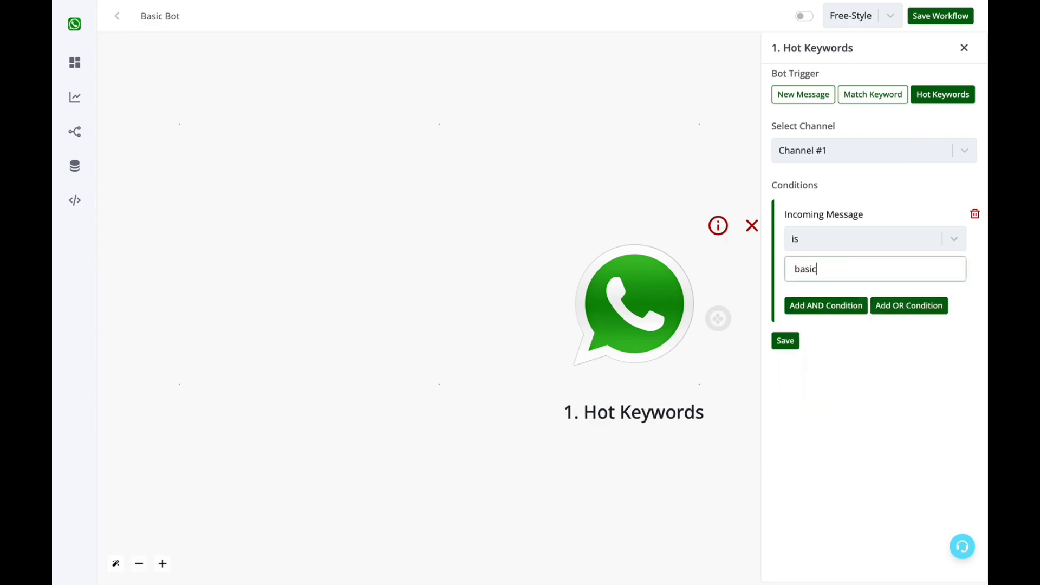
left_click(796, 340)
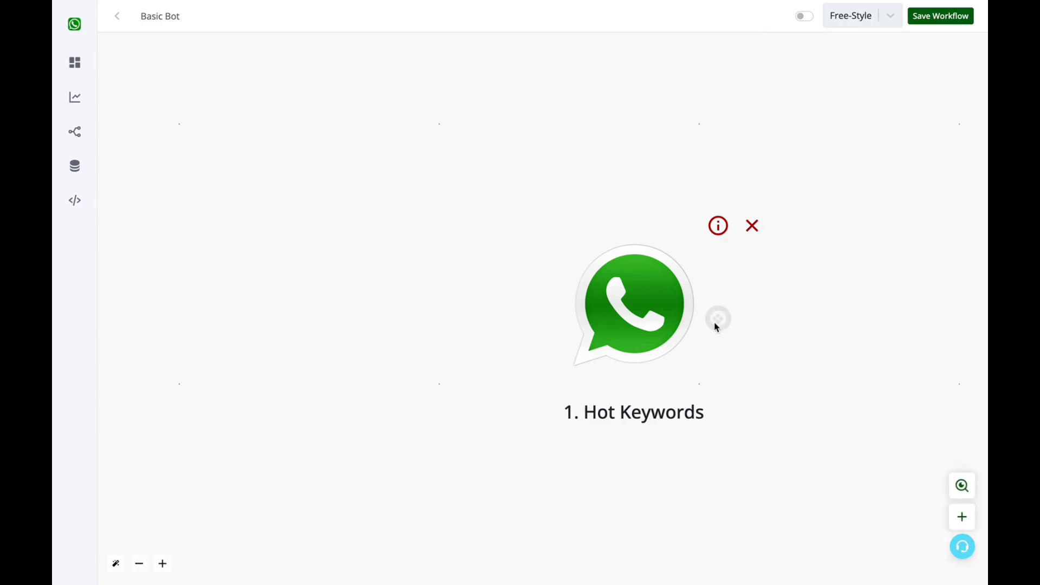
Connect a new Send Message text step after the Hot Keywords trigger.
left_click_drag(720, 324, 992, 284)
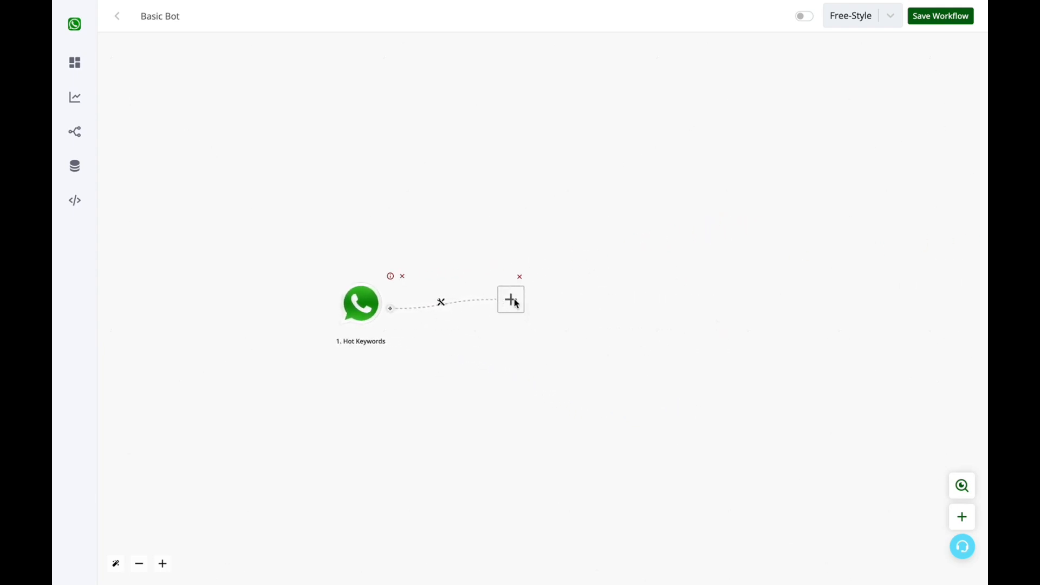
left_click(514, 301)
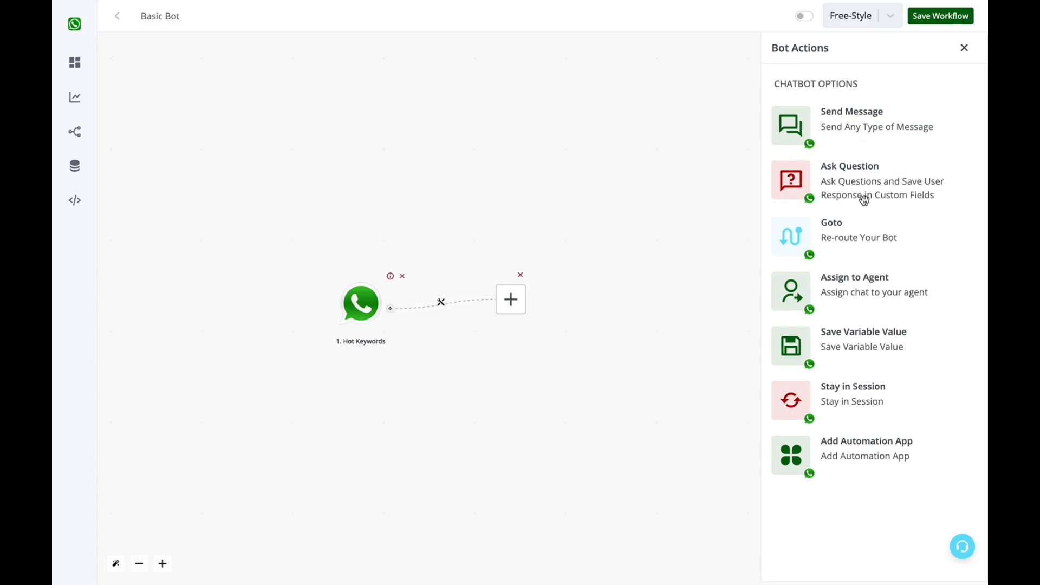
left_click(864, 127)
left_click(854, 100)
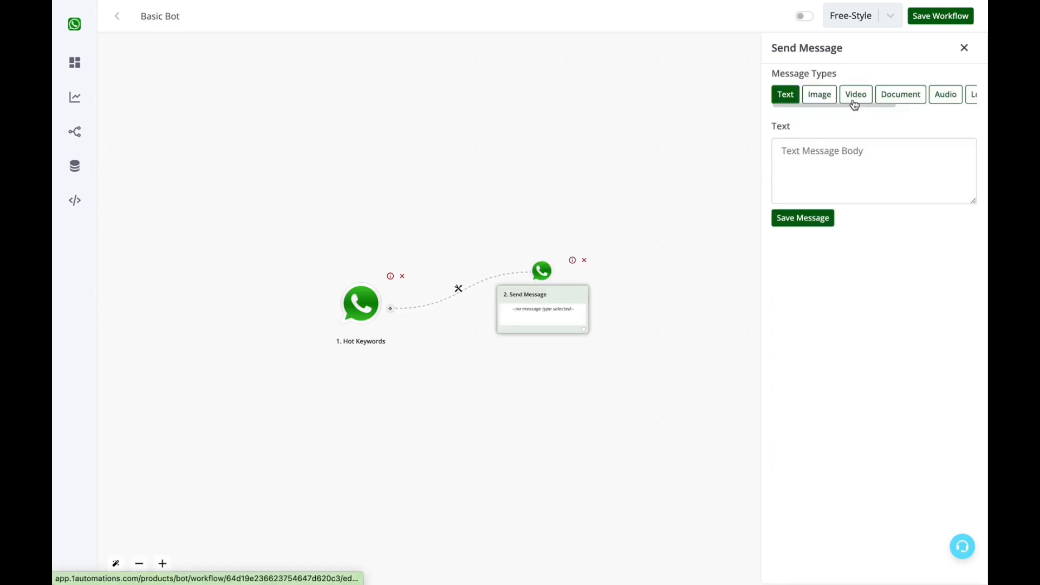
Write and save the greeting 'Hello {{name}}, Welcome to our bot' using the name tag.
left_click(860, 150)
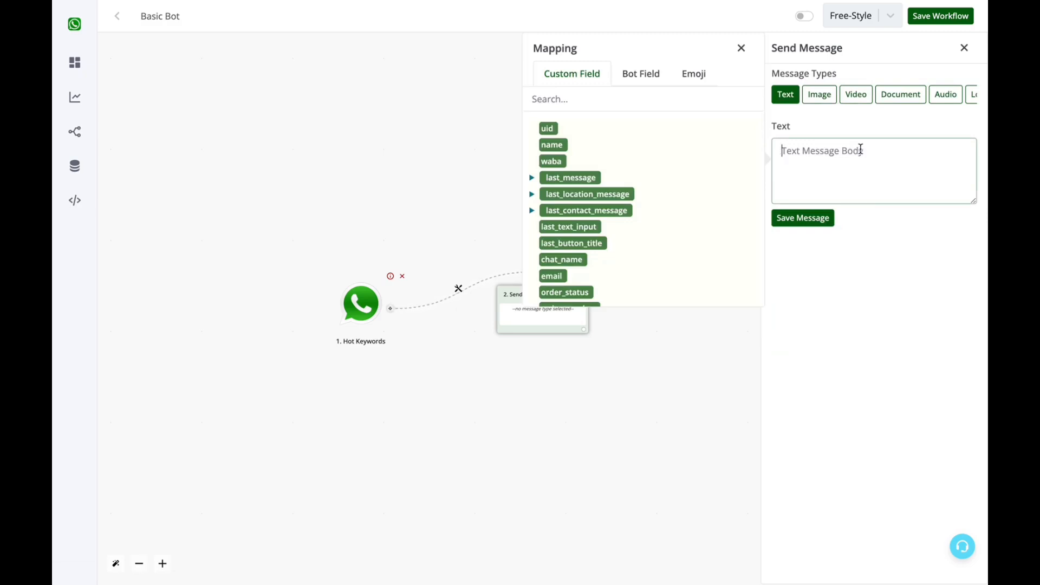
type("Hello")
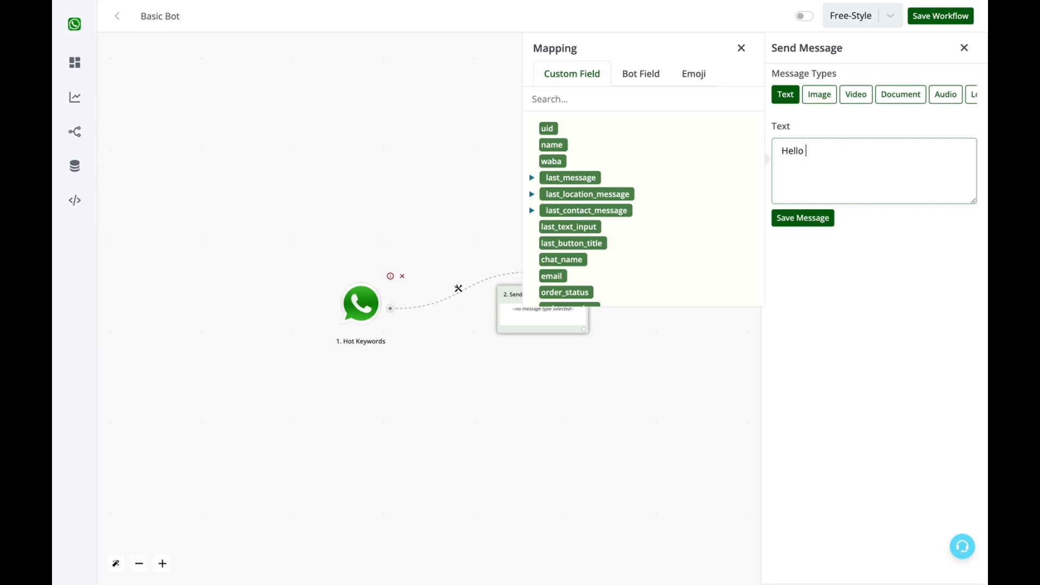
left_click(553, 145)
type(",")
key("Return")
type("Welcome to our bot .")
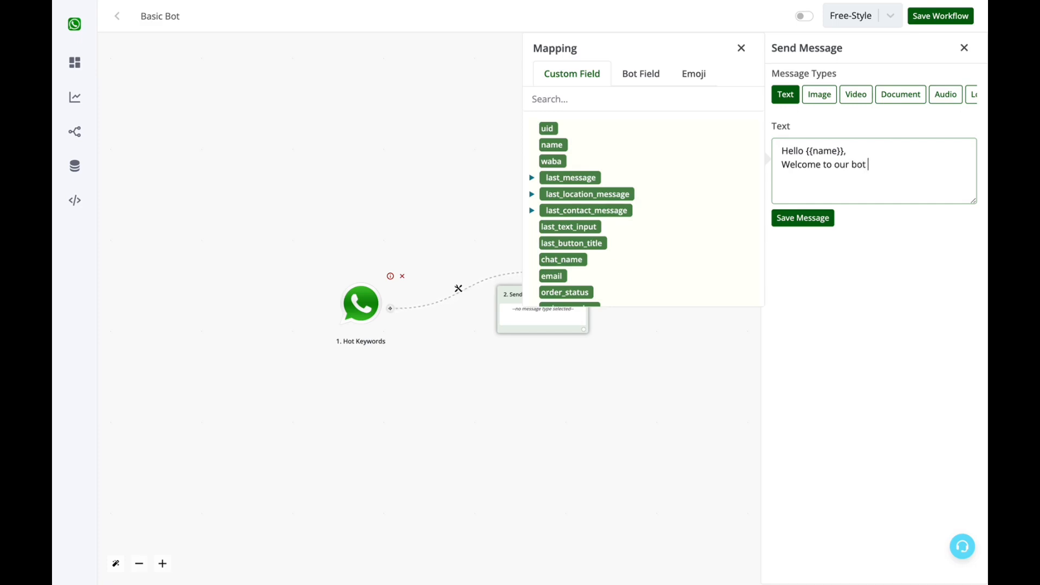
left_click(821, 217)
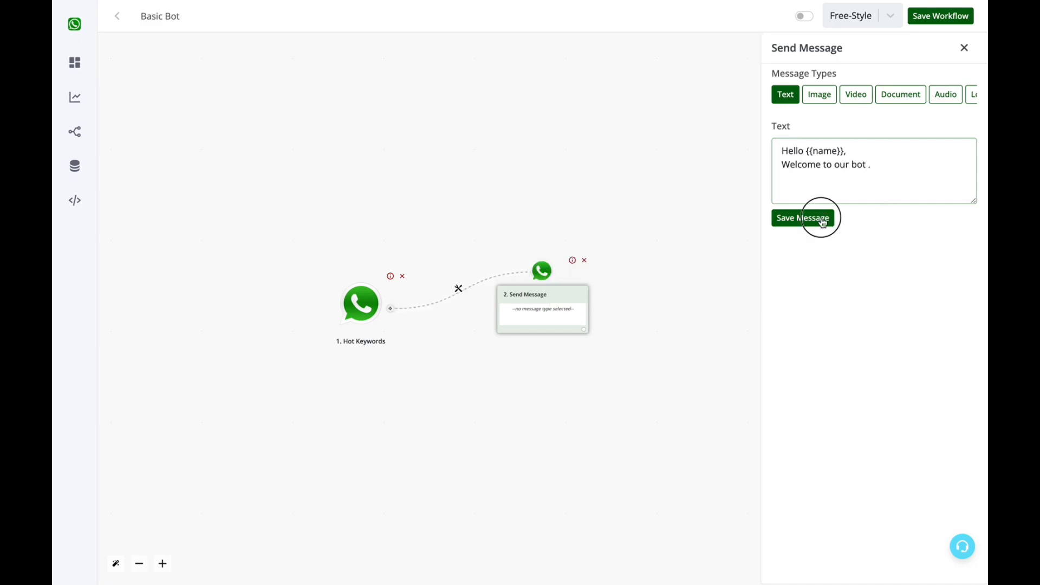
left_click(585, 331)
left_click(514, 298)
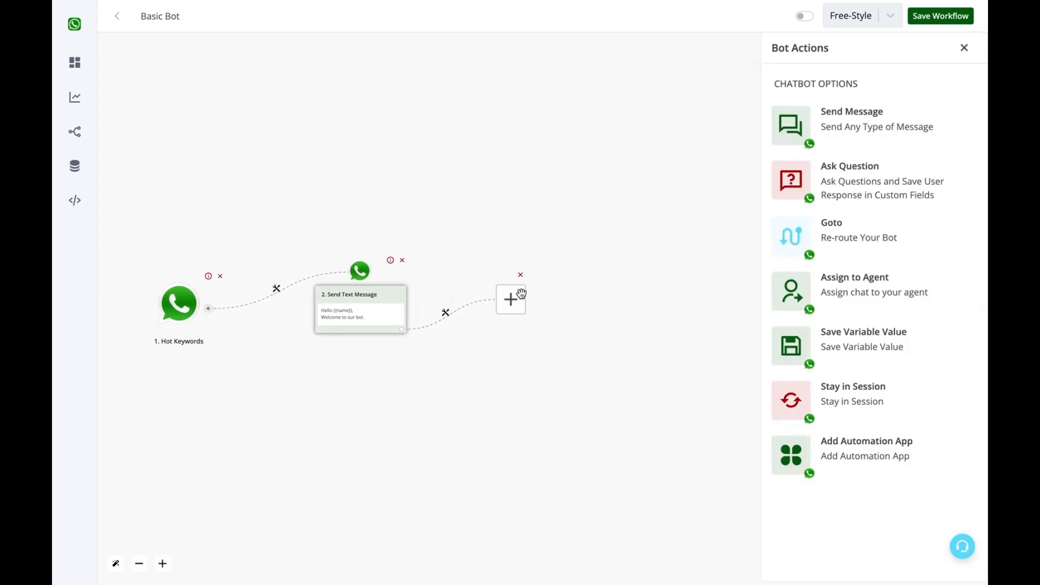
Add an interactive Ask Question step with body 'What would you like to do next ?'.
left_click(843, 179)
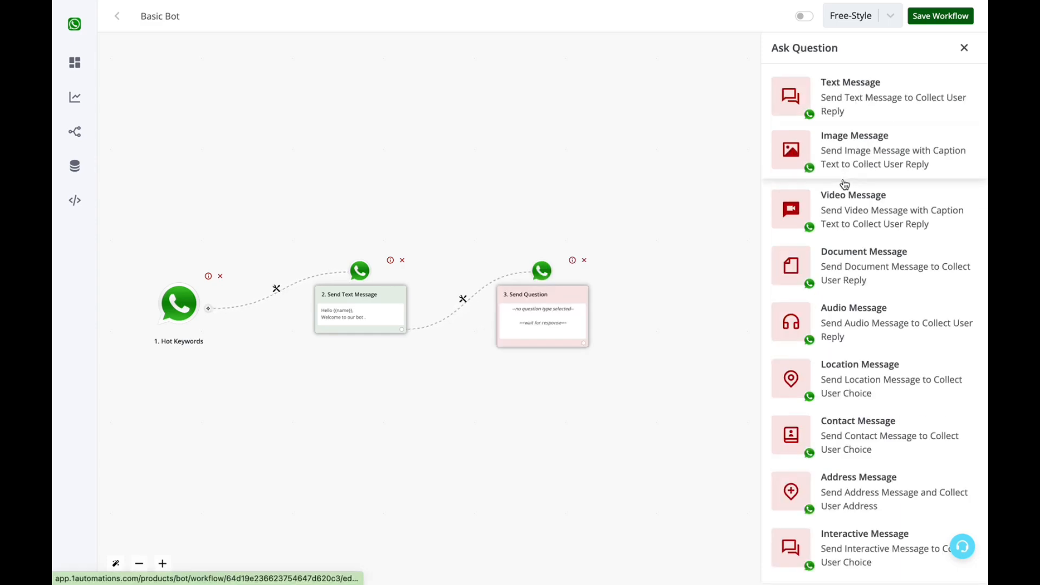
left_click(844, 550)
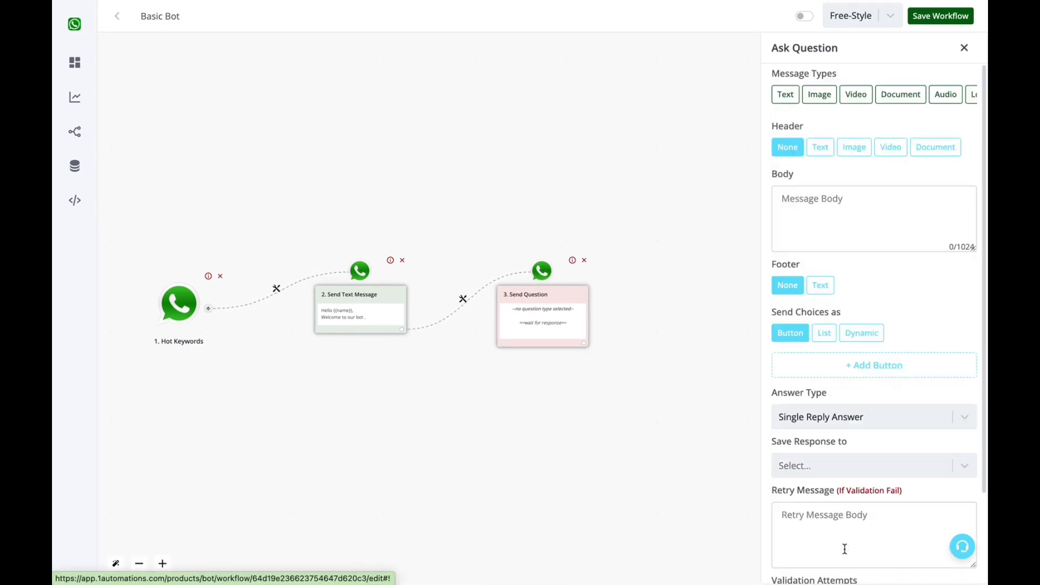
left_click(849, 200)
type("Whats")
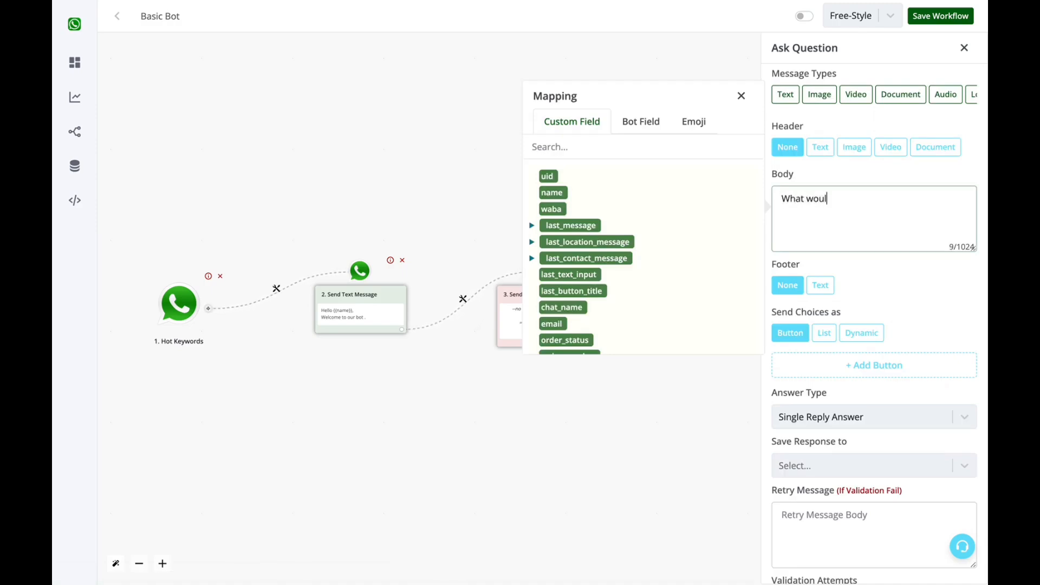
type("would you like to do next ?")
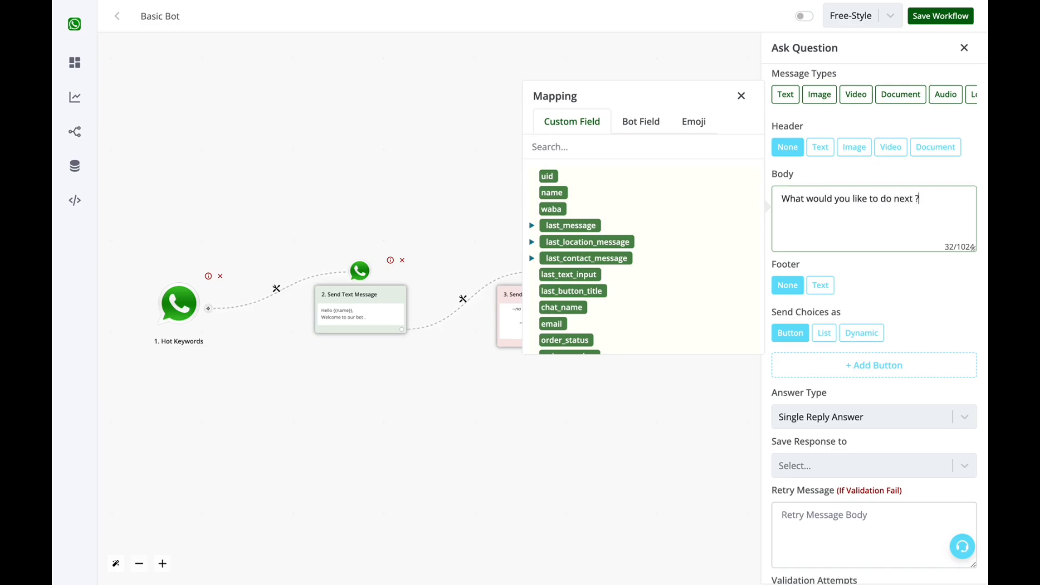
Add two answer choices and label the first one 'Contact Sales Team'.
left_click(841, 365)
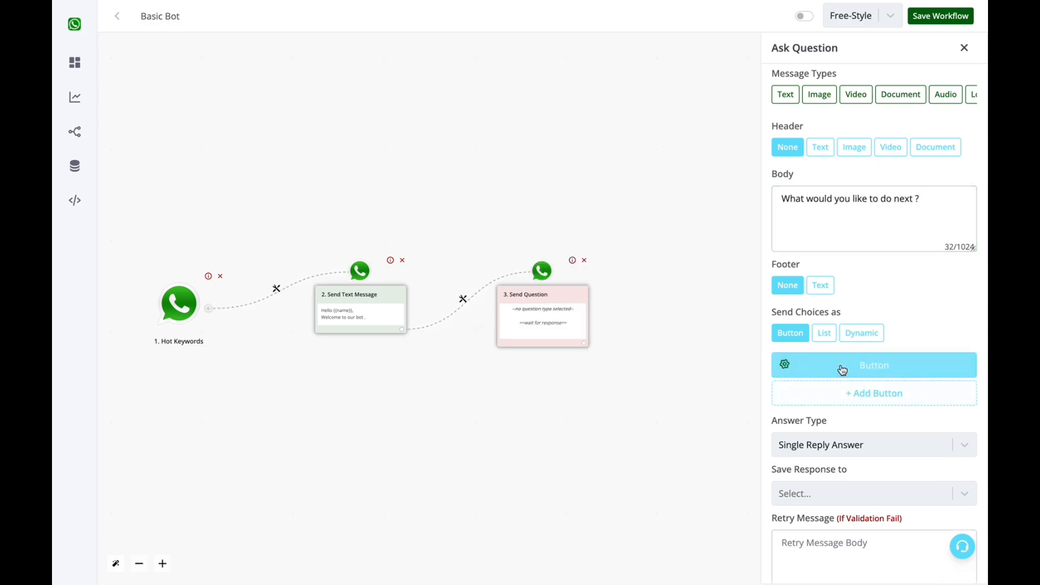
left_click(843, 395)
left_click(859, 372)
double_click(618, 373)
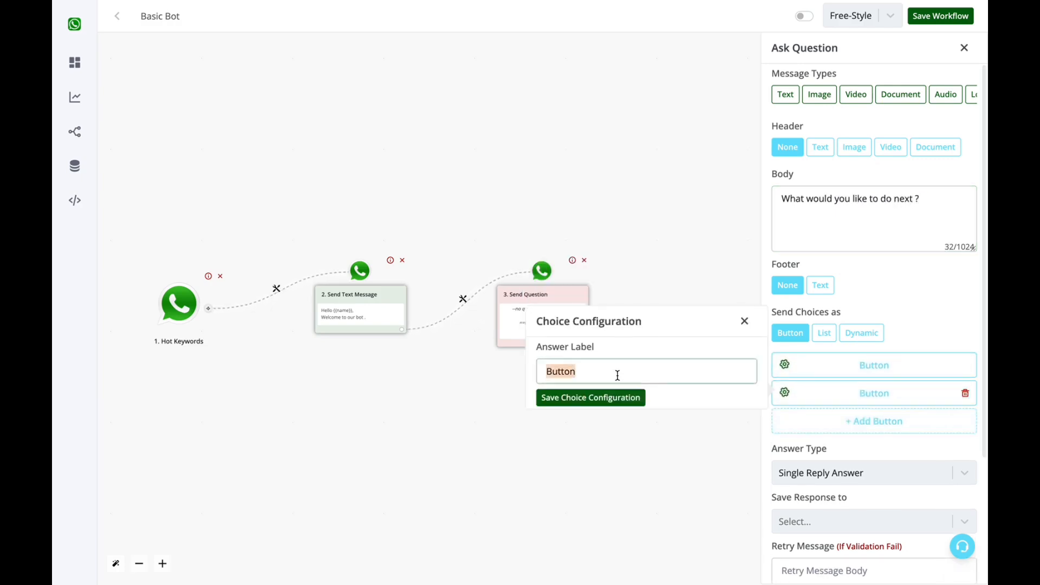
type("Contact Sales Team")
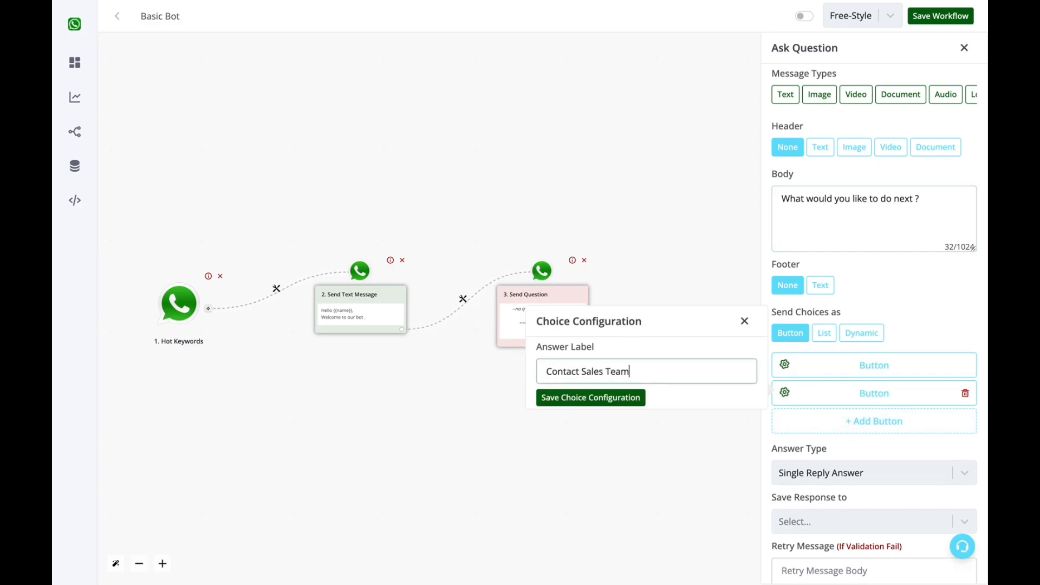
left_click(569, 398)
Label the second answer choice 'Contact Support Team'.
left_click(820, 399)
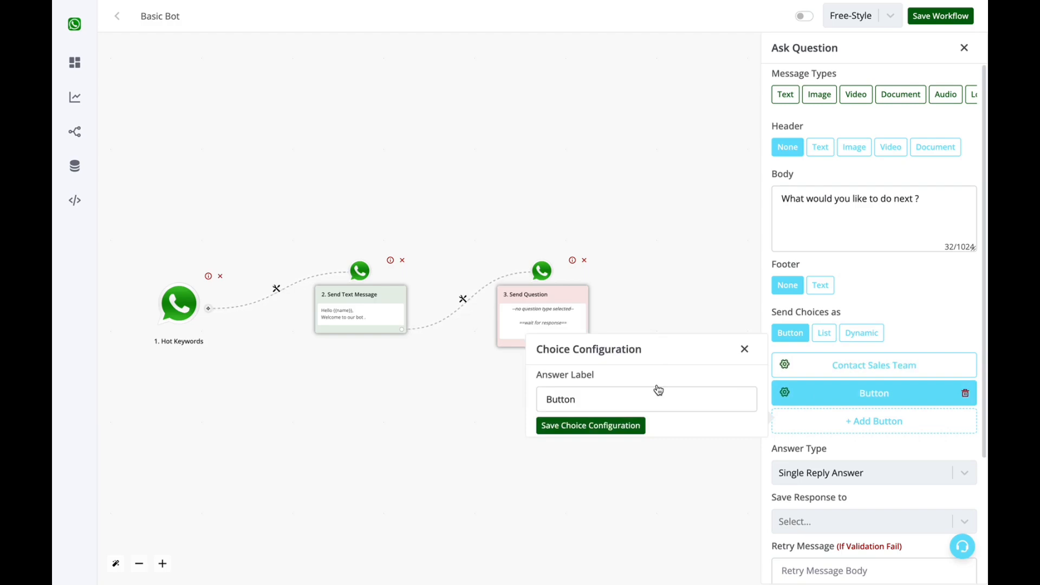
left_click(661, 405)
double_click(661, 405)
type("Conta")
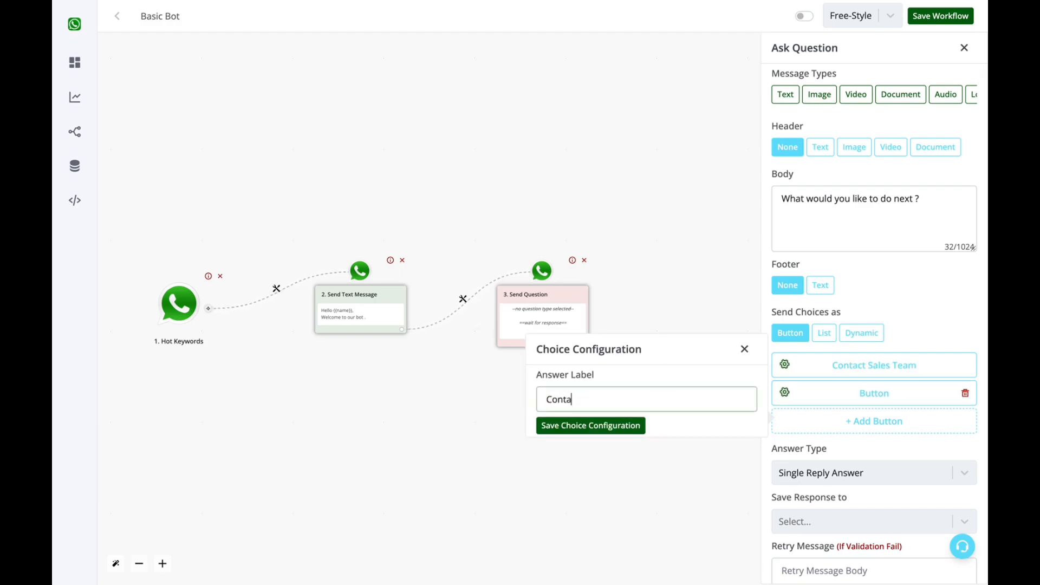
type("ct Support Team")
left_click(612, 425)
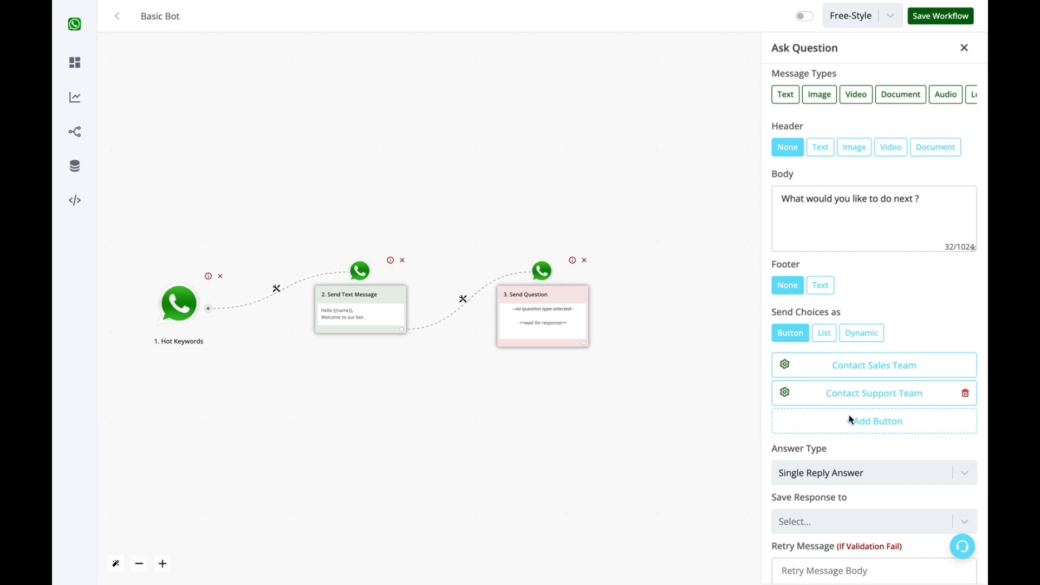
Add a third answer choice labelled 'See Demo'.
left_click(851, 422)
left_click(905, 429)
double_click(660, 428)
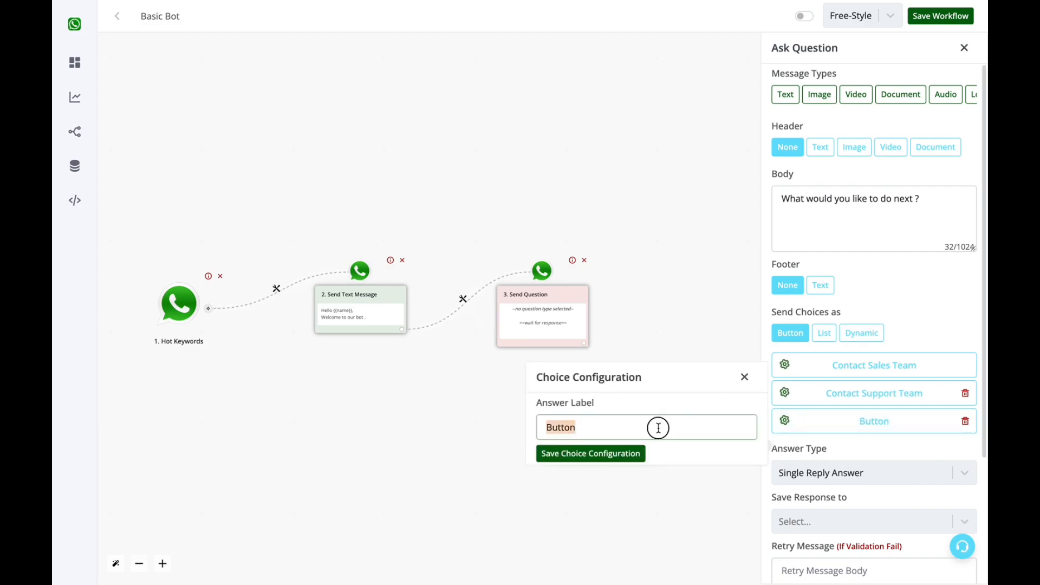
type("See Demo")
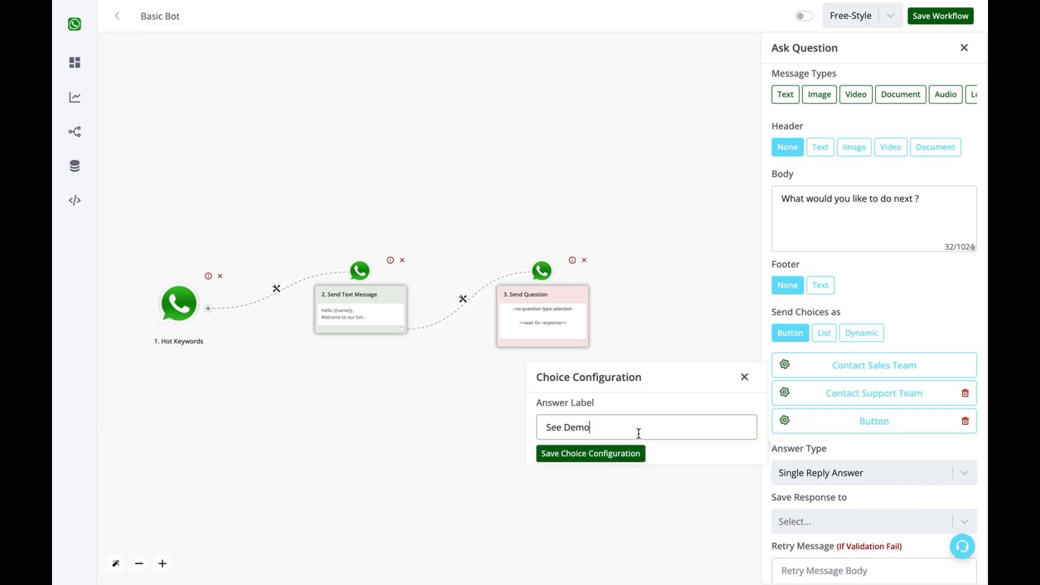
left_click(611, 455)
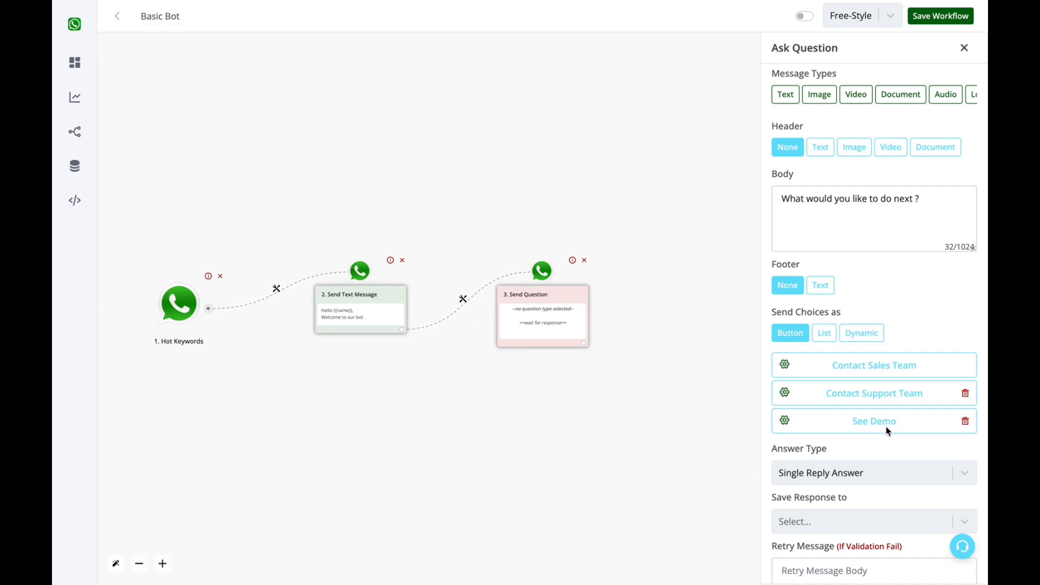
Set the answer type to Single Reply Answer and save the response to the category field.
scroll(888, 431, "down", 3)
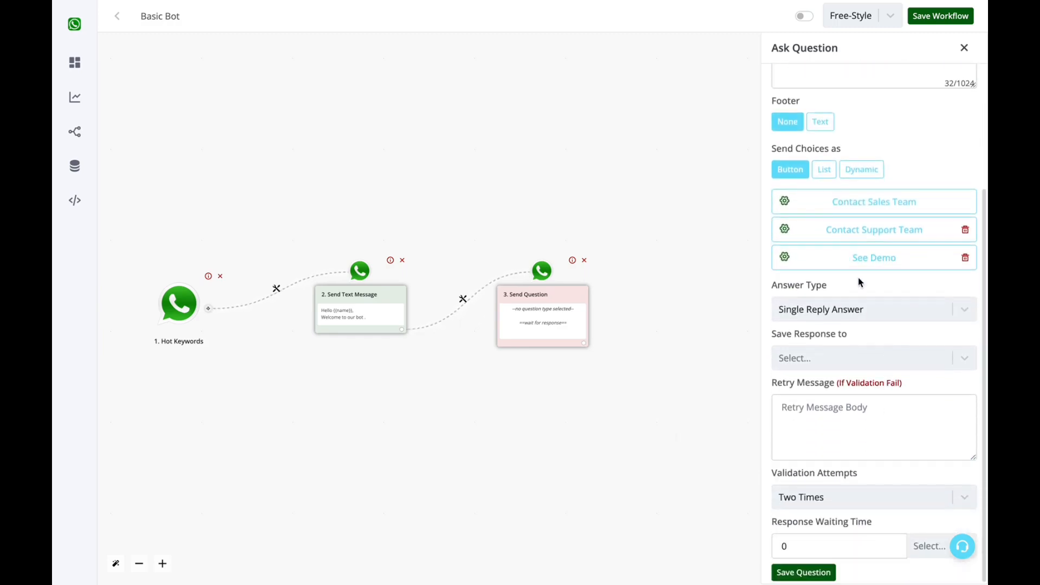
scroll(866, 202, "up", 3)
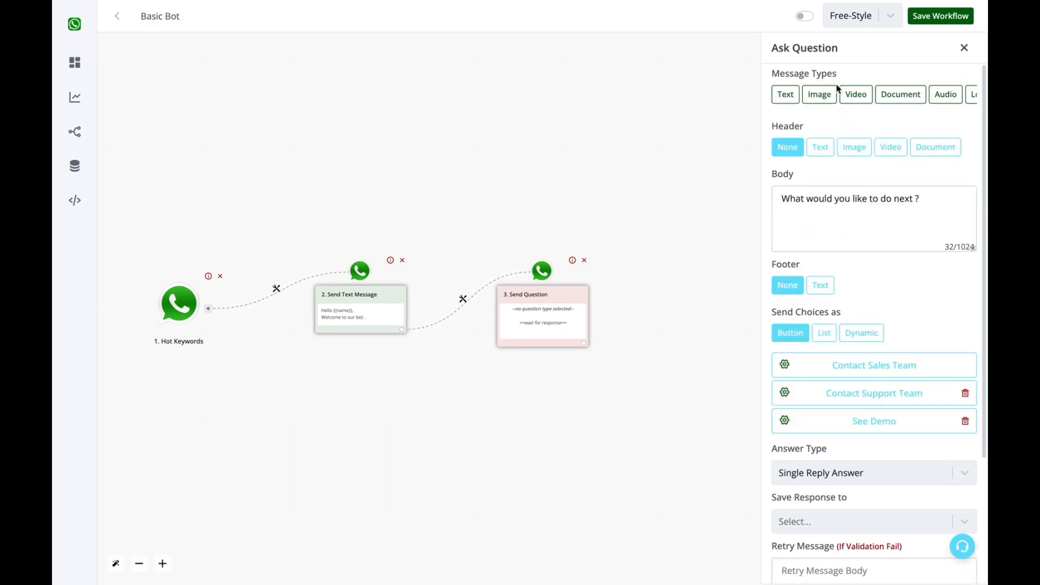
scroll(864, 236, "down", 3)
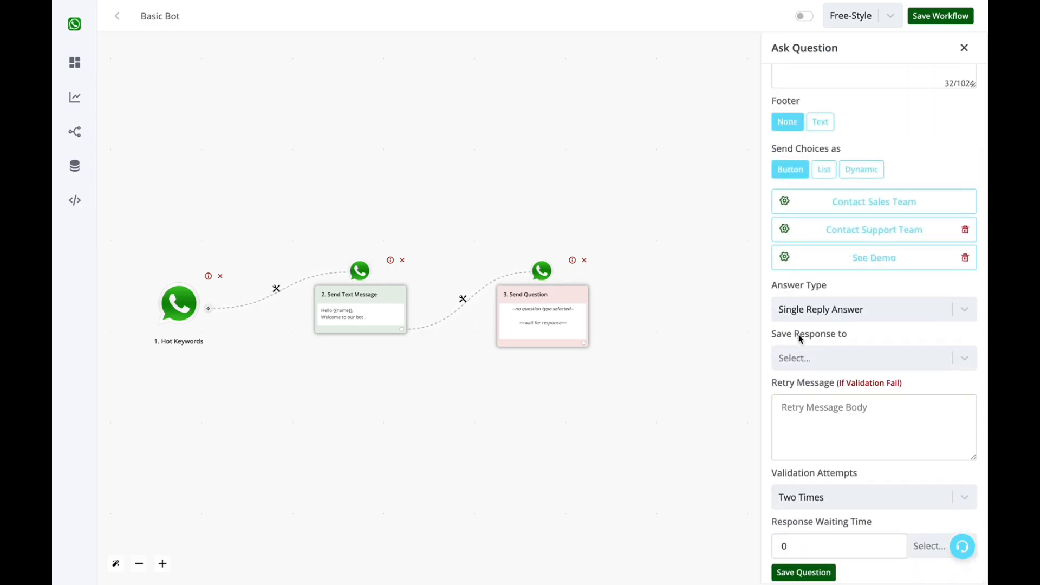
left_click(801, 358)
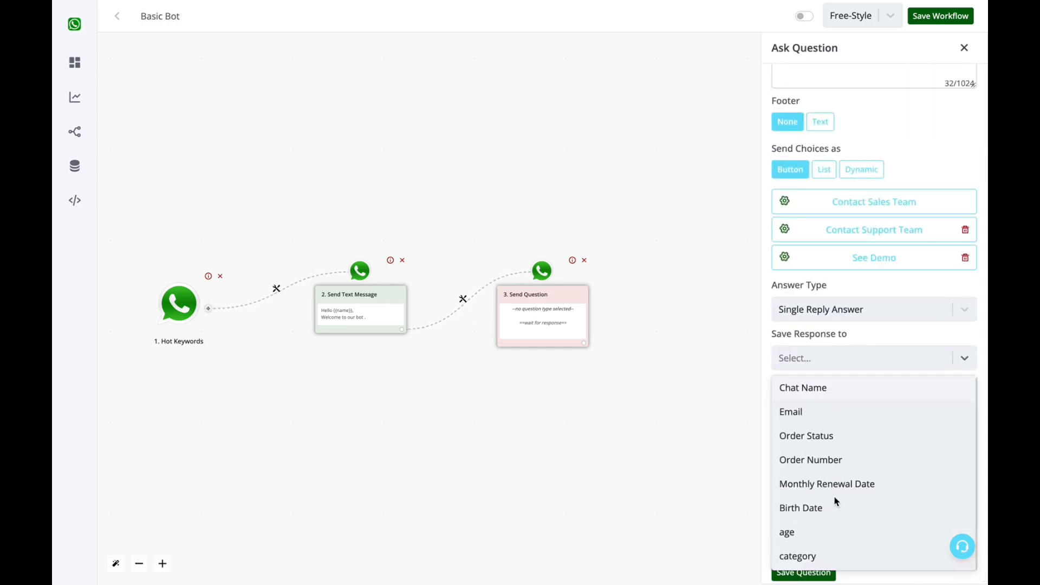
left_click(829, 312)
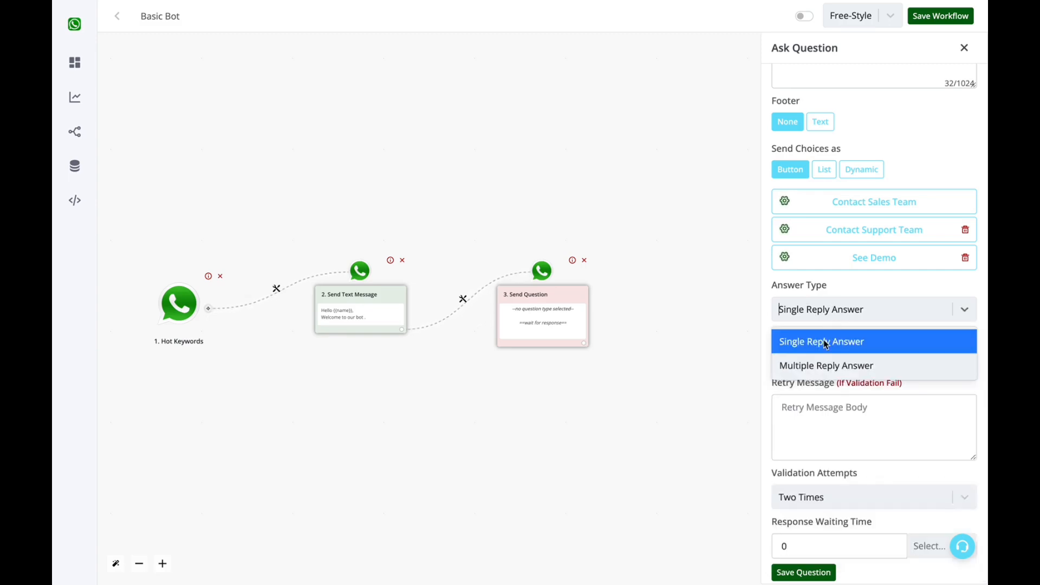
left_click(815, 350)
left_click(815, 360)
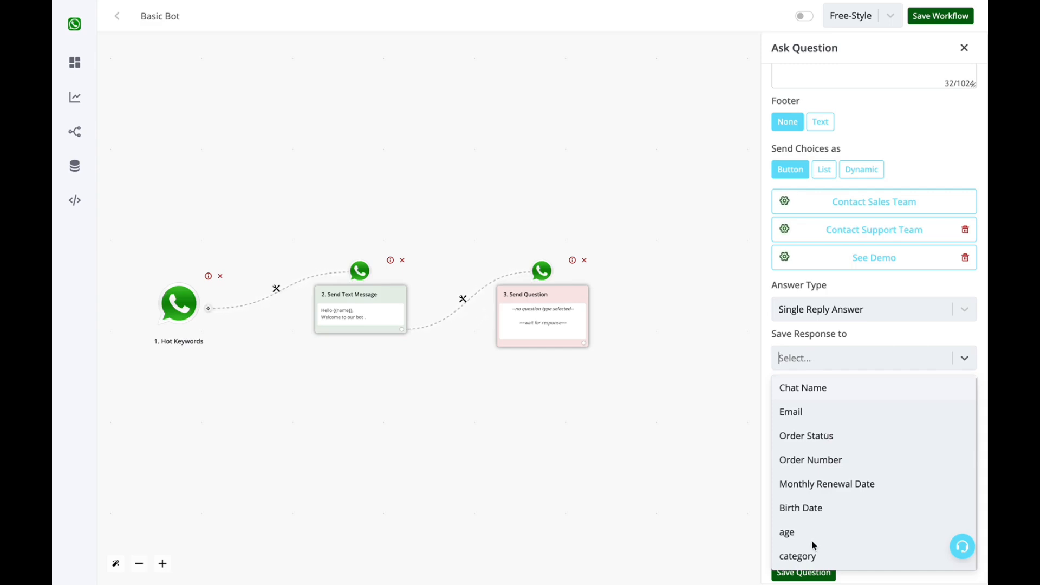
left_click(801, 562)
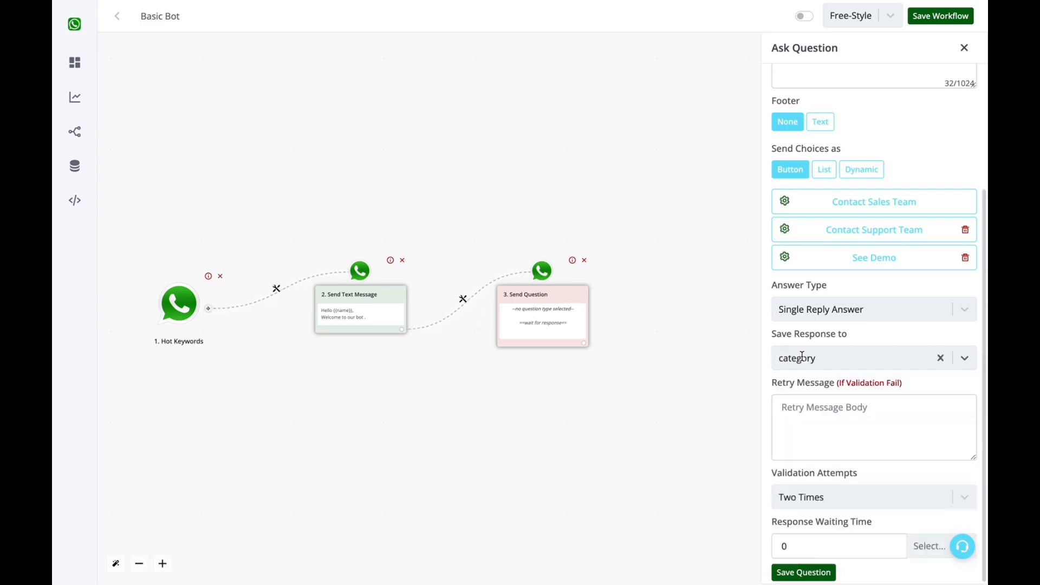
scroll(818, 407, "down", 1)
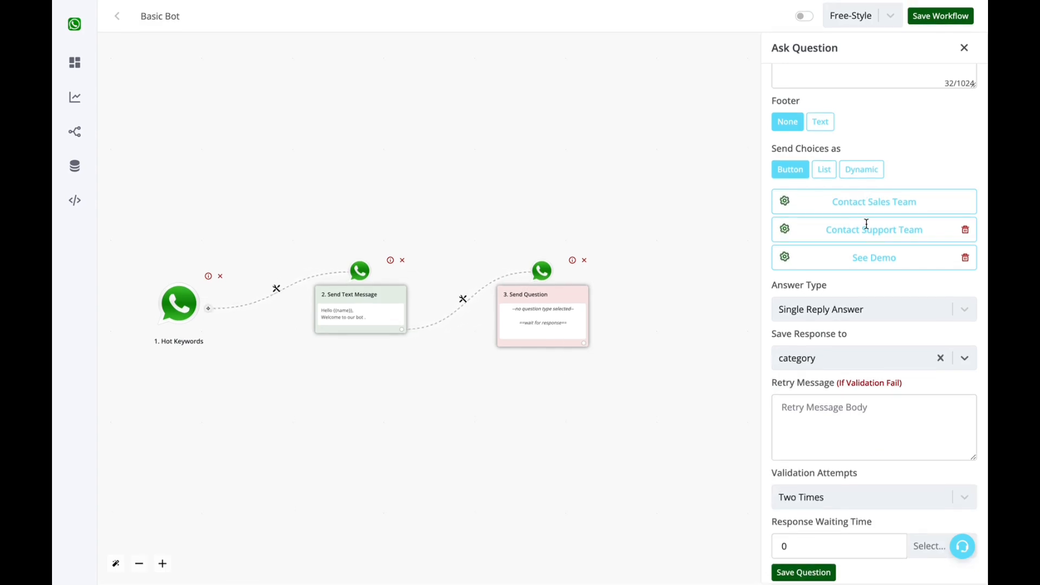
Set the response waiting time to 100 Hour(s) and save the question.
left_click(844, 408)
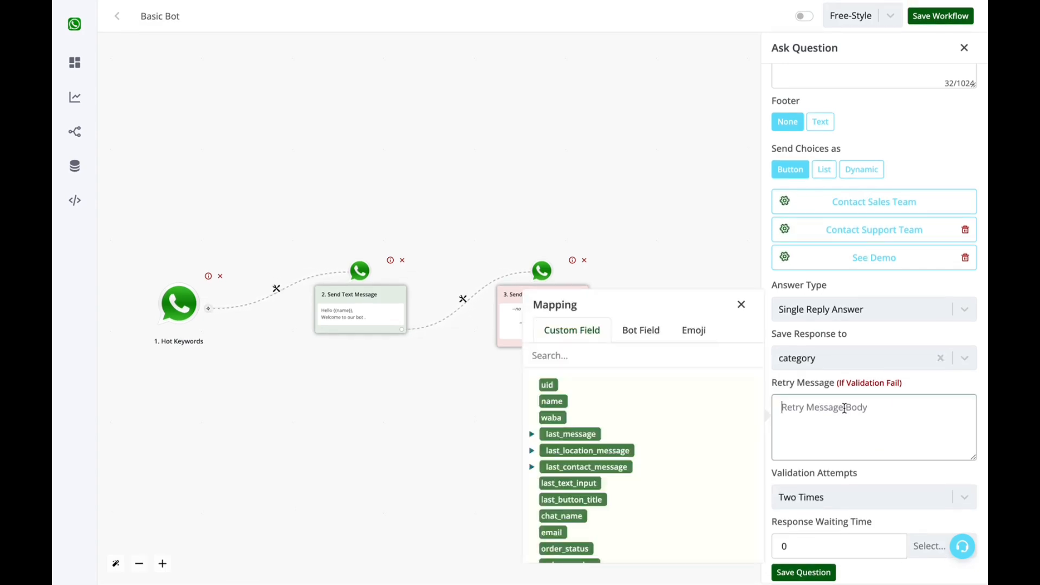
left_click(742, 304)
left_click(899, 434)
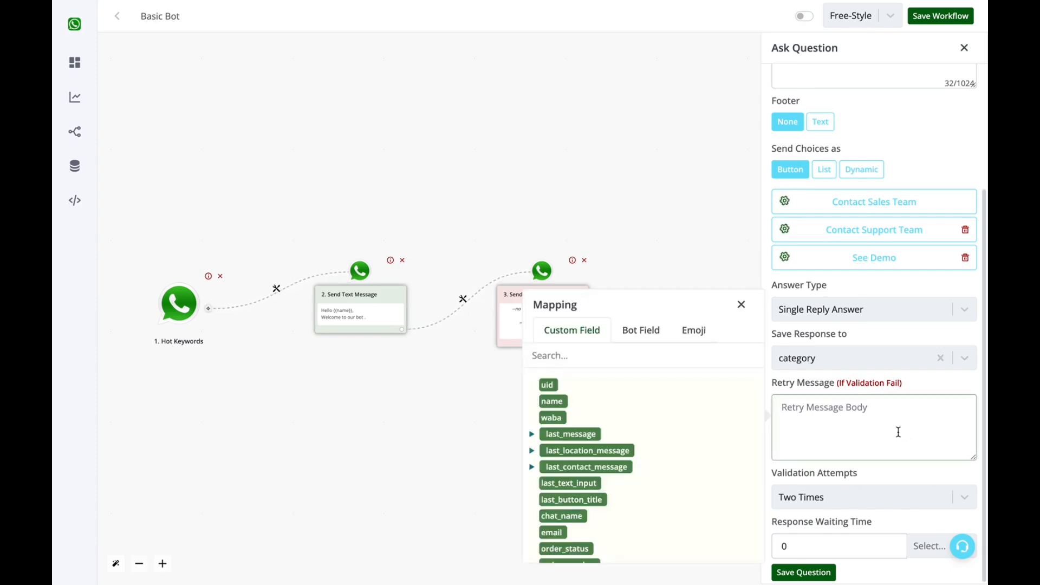
left_click(742, 306)
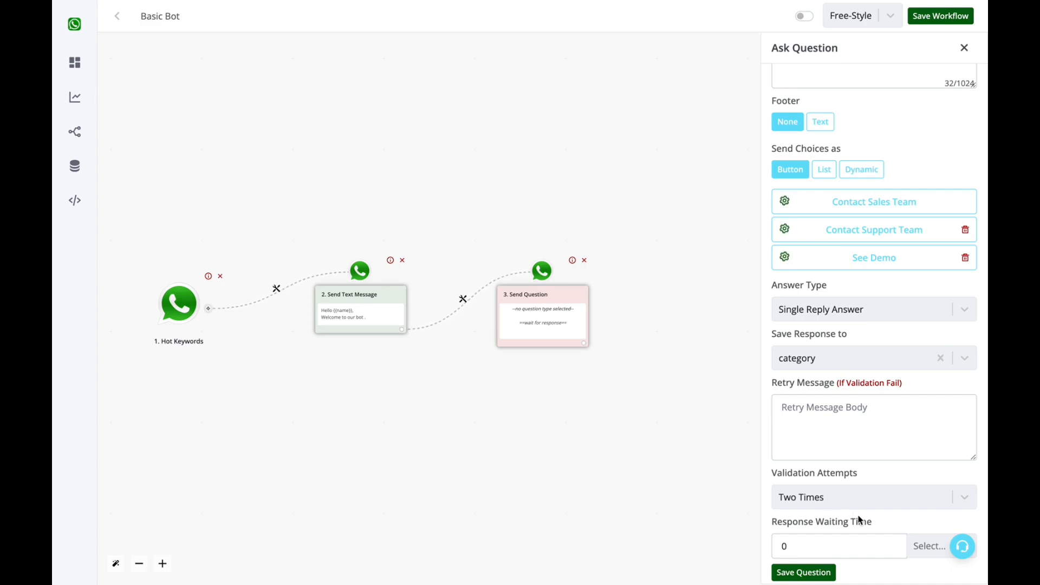
left_click(921, 547)
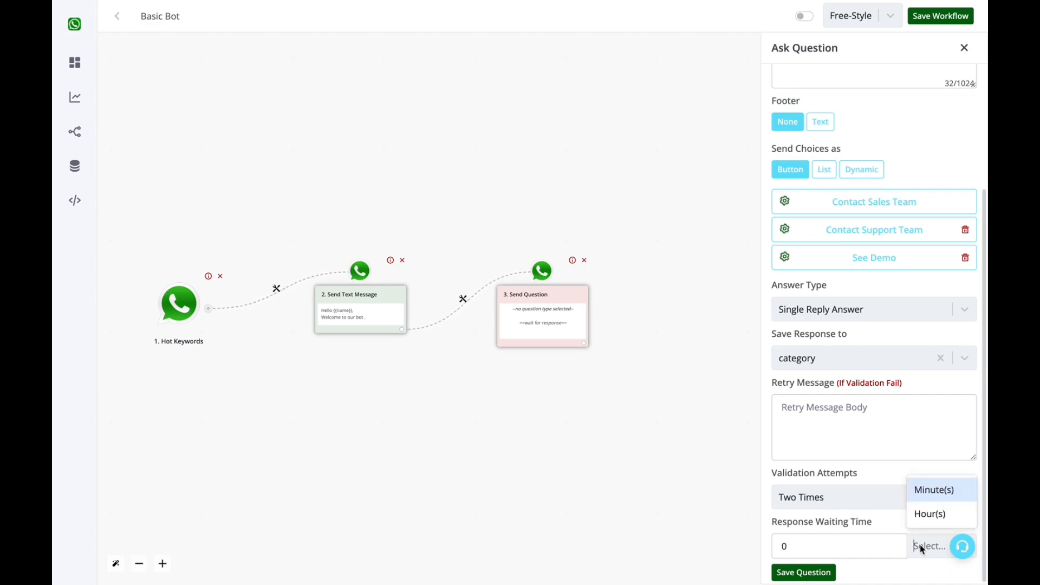
left_click(929, 513)
double_click(865, 546)
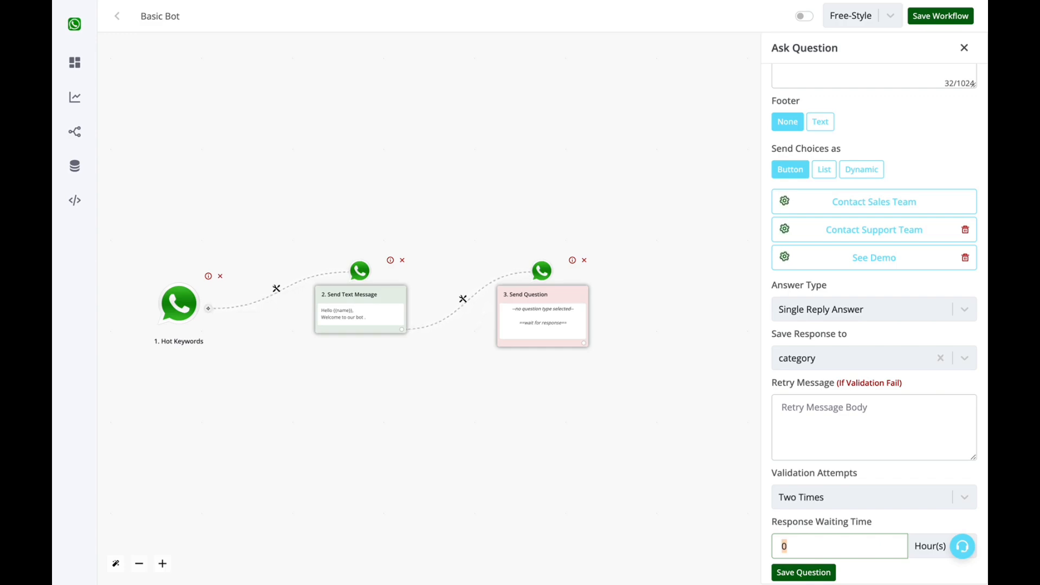
type("100")
left_click(822, 573)
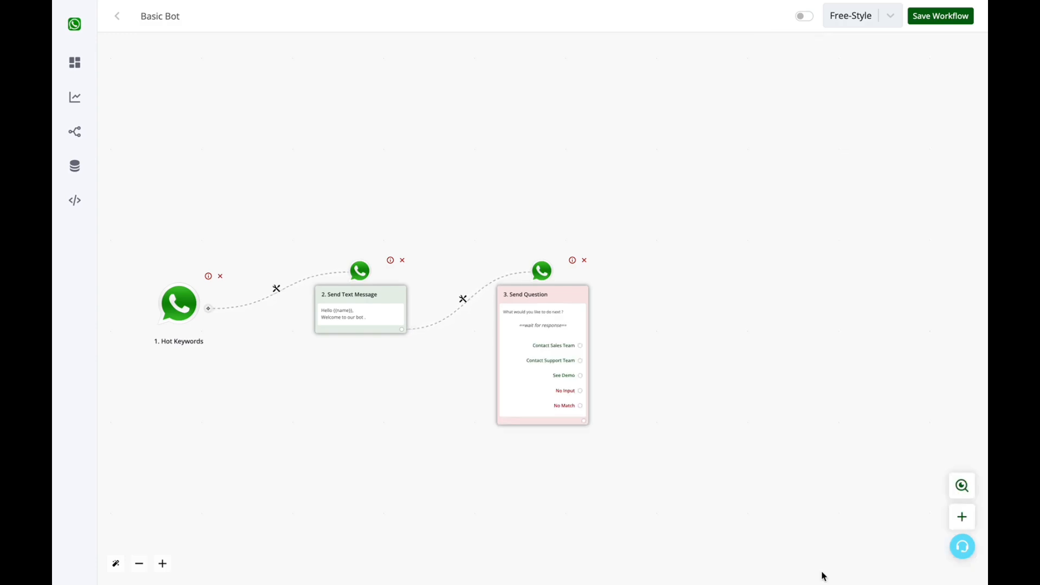
Pull out new branches from Contact Sales Team and Contact Support Team.
left_click_drag(560, 301, 594, 212)
scroll(559, 234, "up", 5)
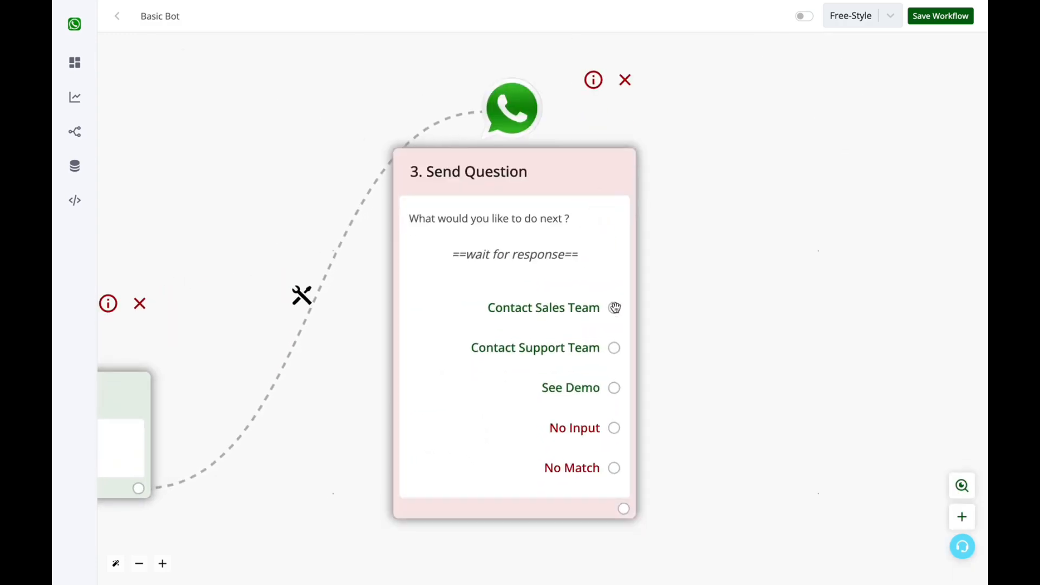
left_click(616, 309)
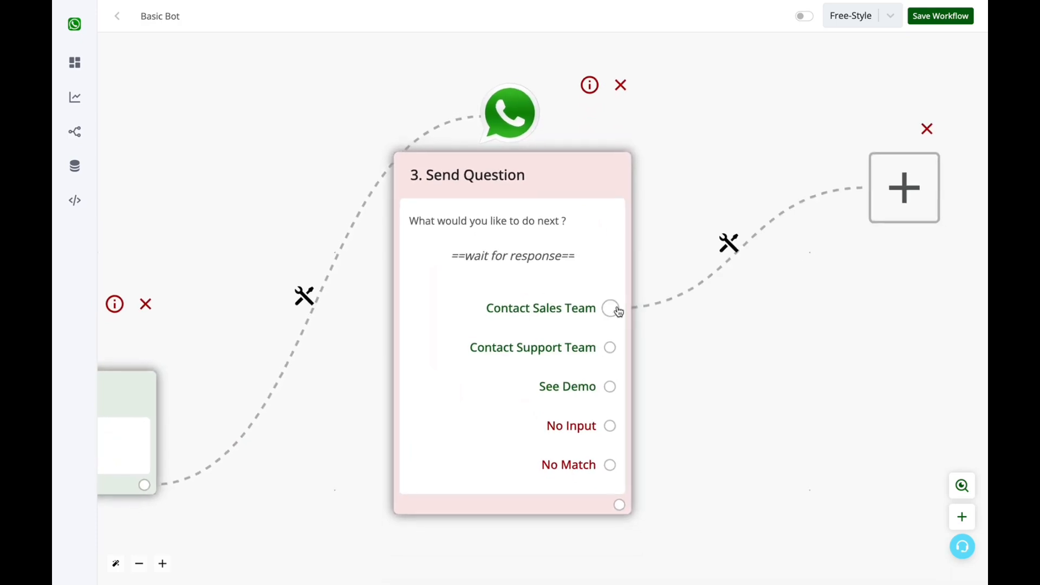
scroll(619, 311, "down", 5)
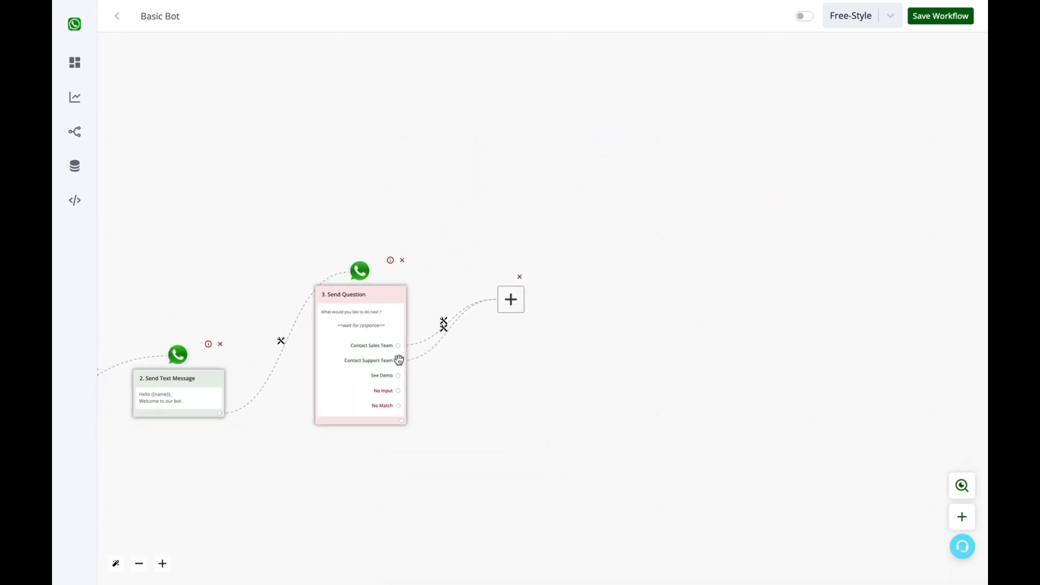
left_click_drag(503, 314, 526, 438)
Make the sales branch an Assign to Agent step transferring chats to the Demo account.
left_click(514, 297)
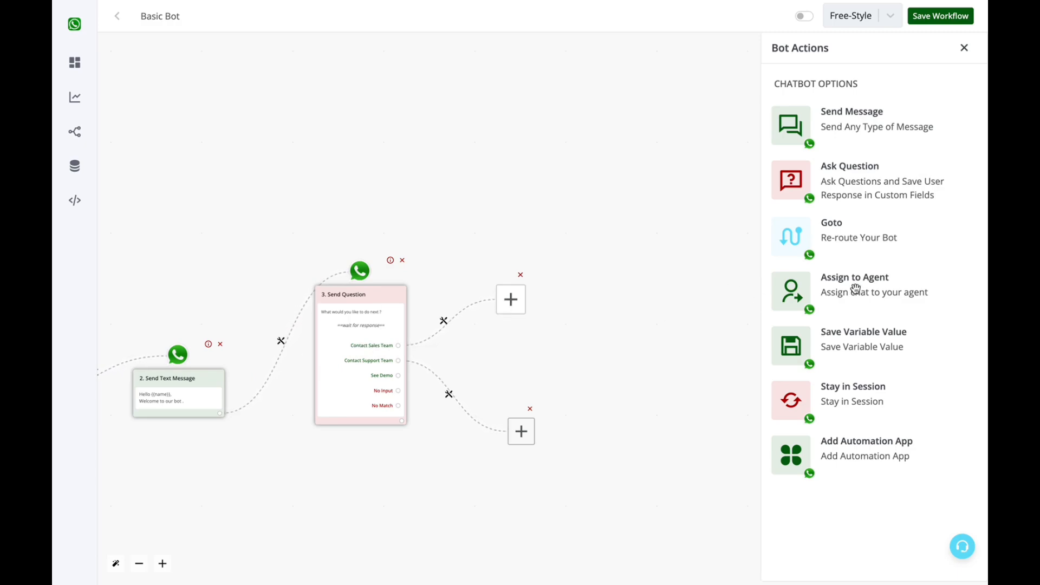
left_click(824, 296)
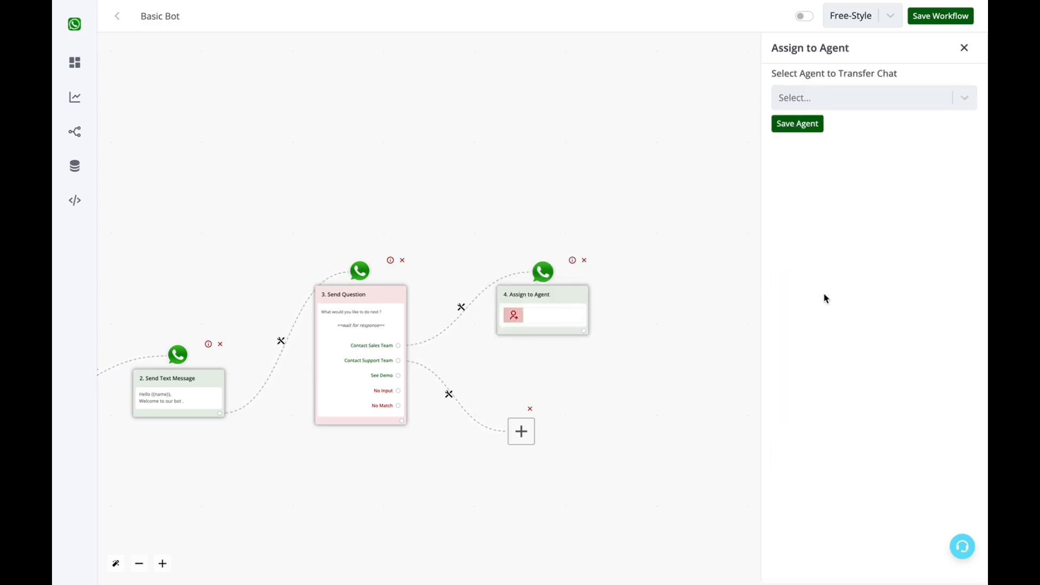
left_click(940, 105)
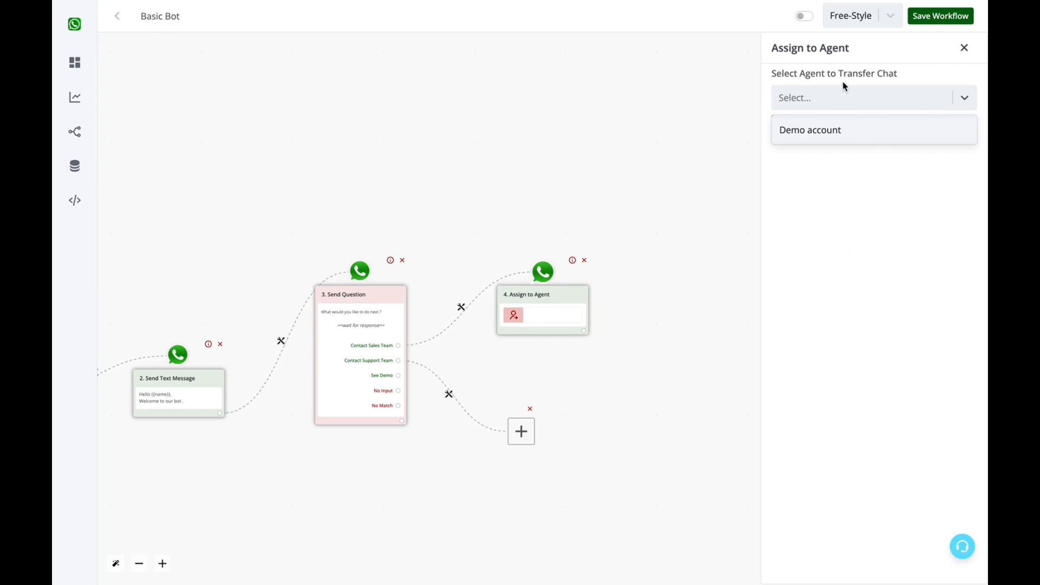
left_click(842, 135)
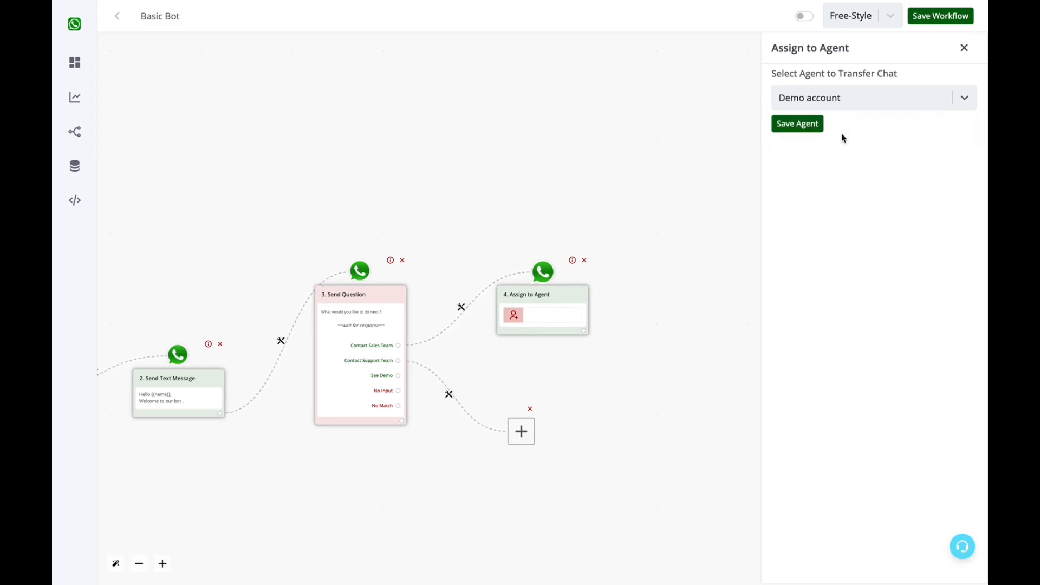
left_click(809, 124)
left_click_drag(559, 295, 570, 227)
left_click_drag(522, 432, 540, 375)
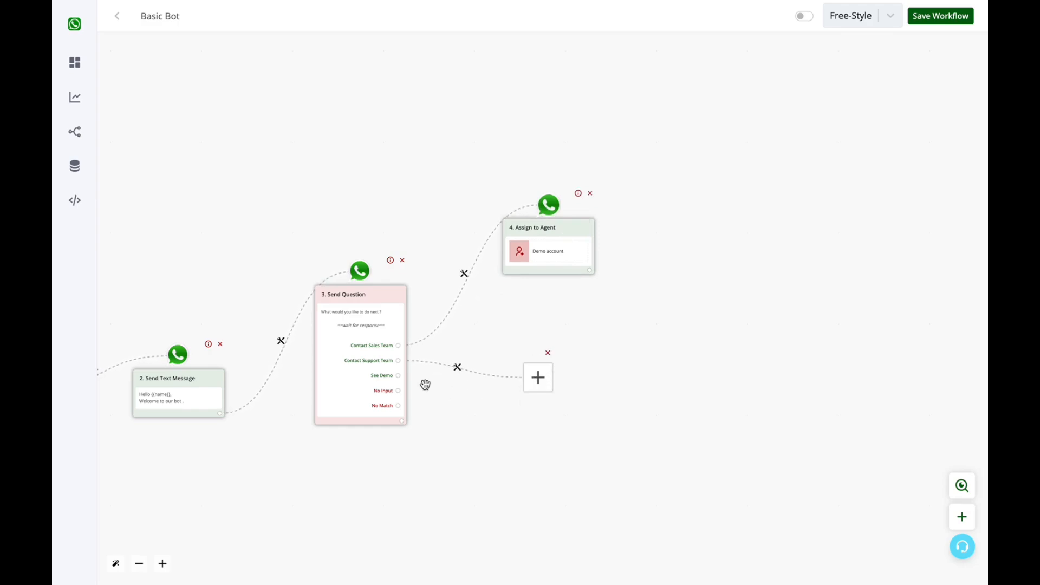
left_click(536, 377)
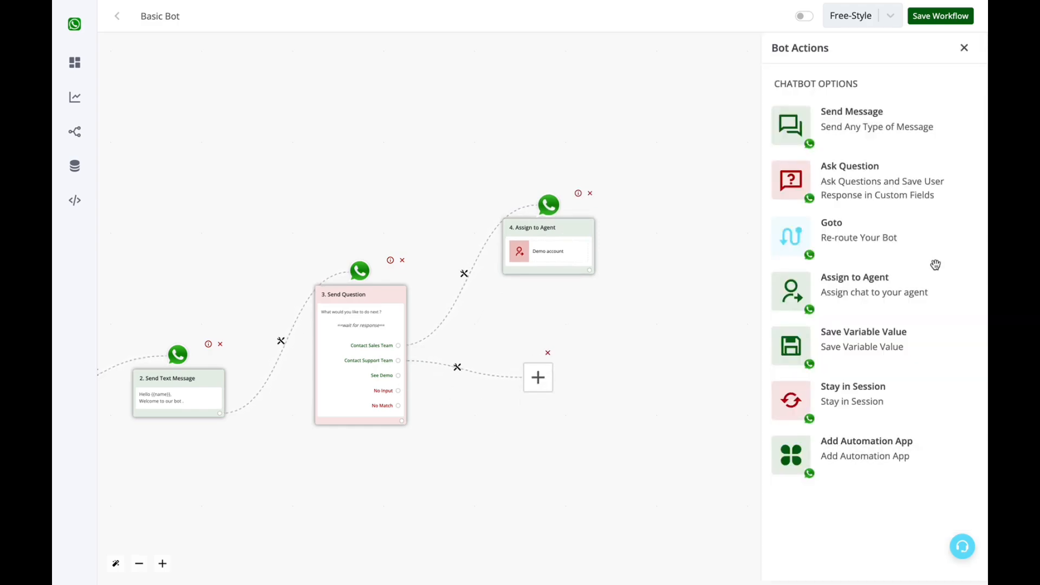
Add an interactive question 'Are you a Free Or Paid User ?' with choices sent as Button.
left_click(885, 184)
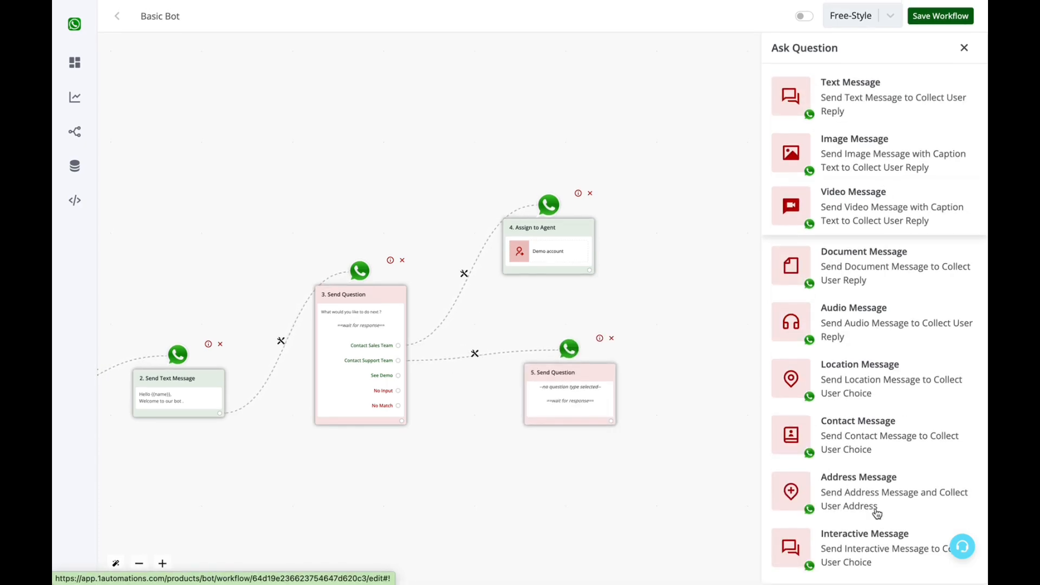
left_click(870, 543)
left_click(851, 234)
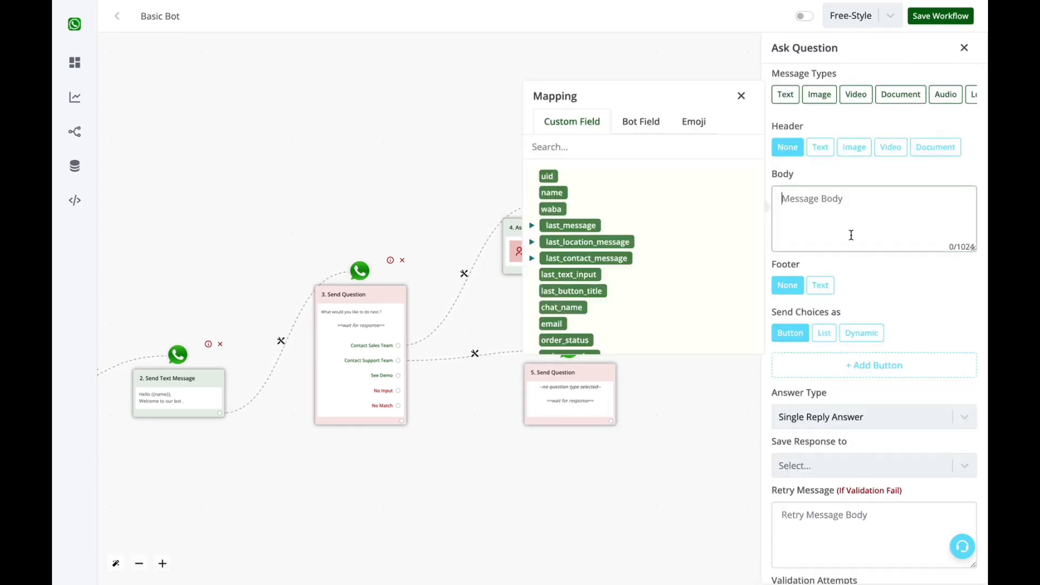
type("Are you a Free Or Paid User ?")
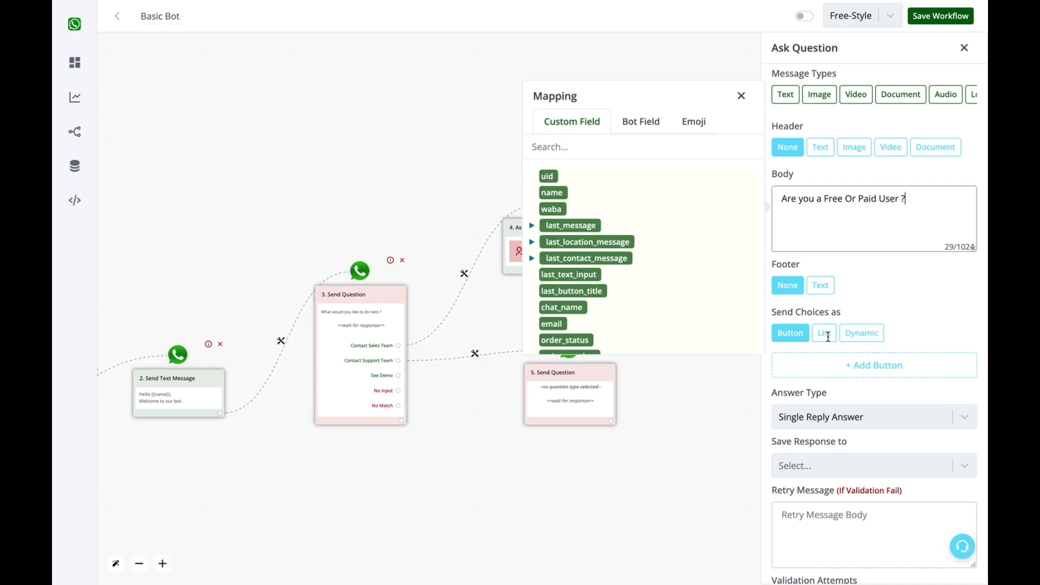
left_click(826, 336)
left_click(795, 339)
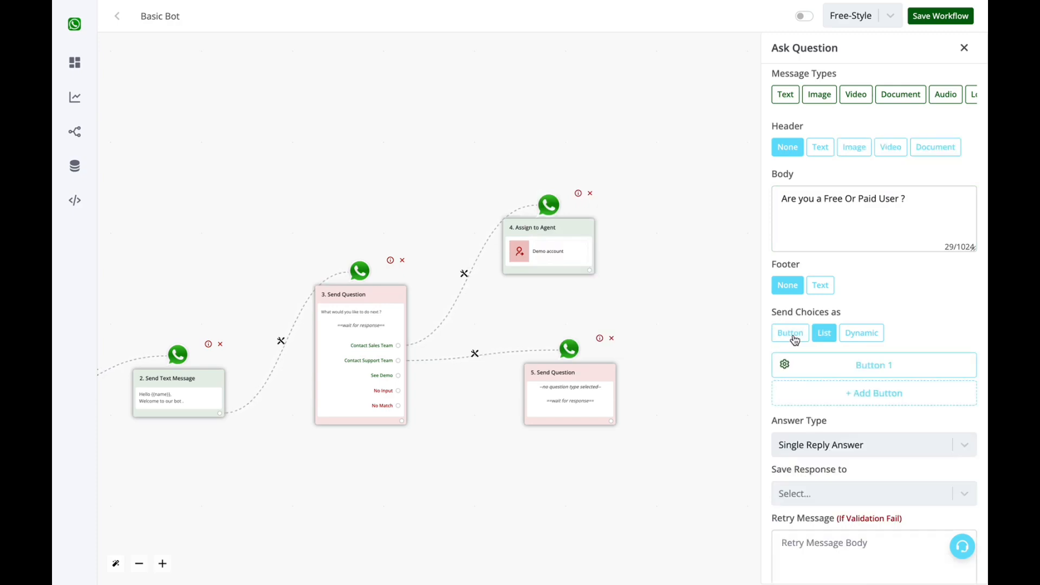
left_click(824, 341)
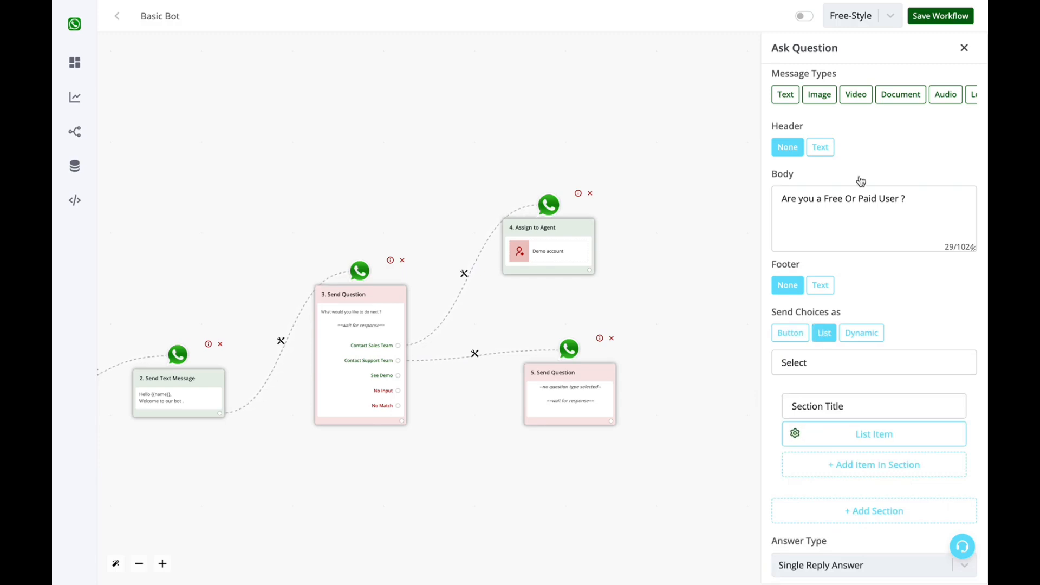
left_click(801, 332)
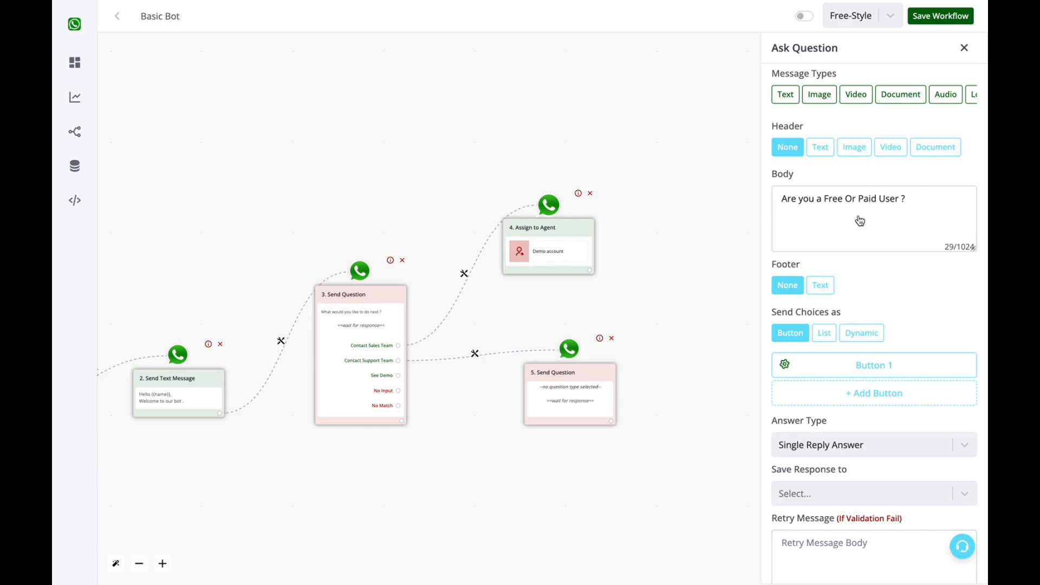
Switch the choices to a List with two items, clearing the section title and button text.
left_click(913, 199)
left_click_drag(913, 199, 801, 186)
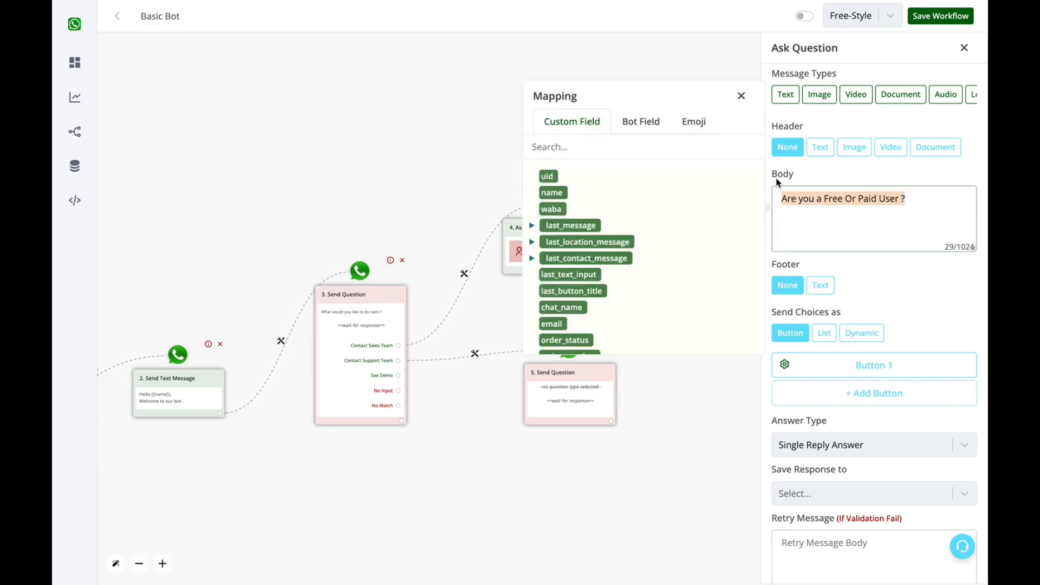
left_click(821, 173)
left_click(834, 333)
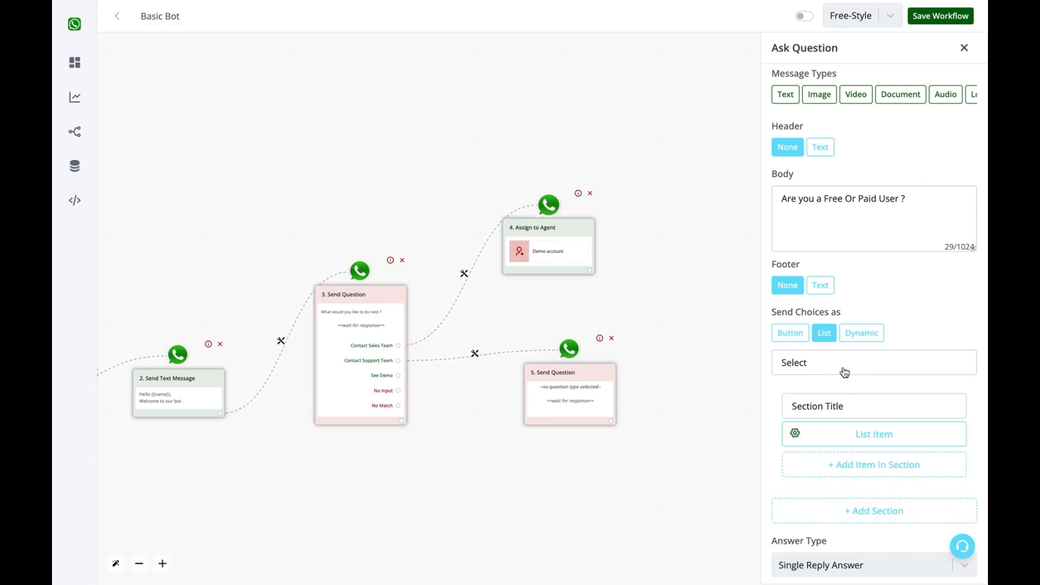
left_click(872, 470)
scroll(871, 475, "down", 1)
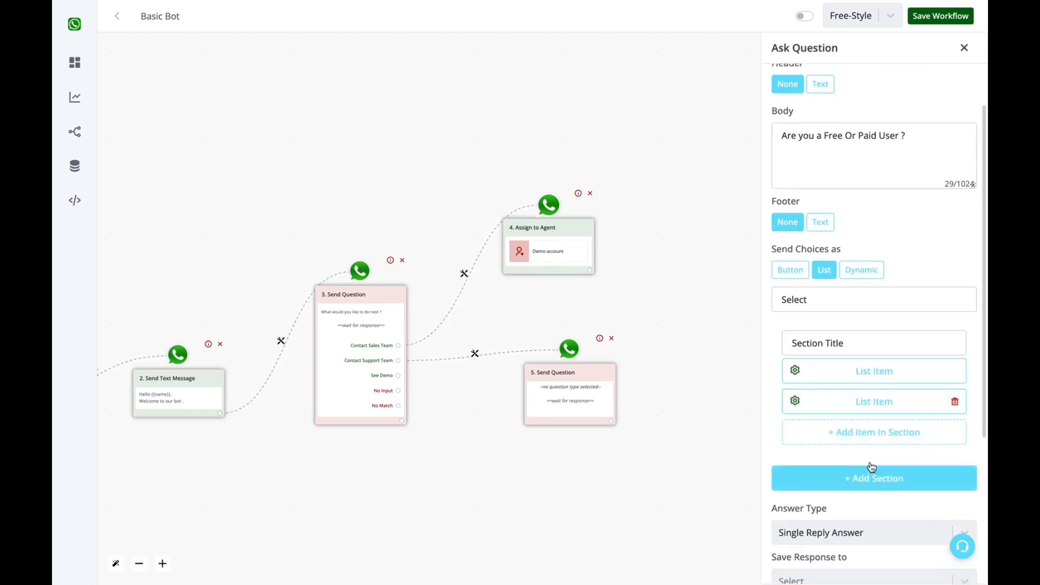
left_click(855, 344)
key("BackSpace")
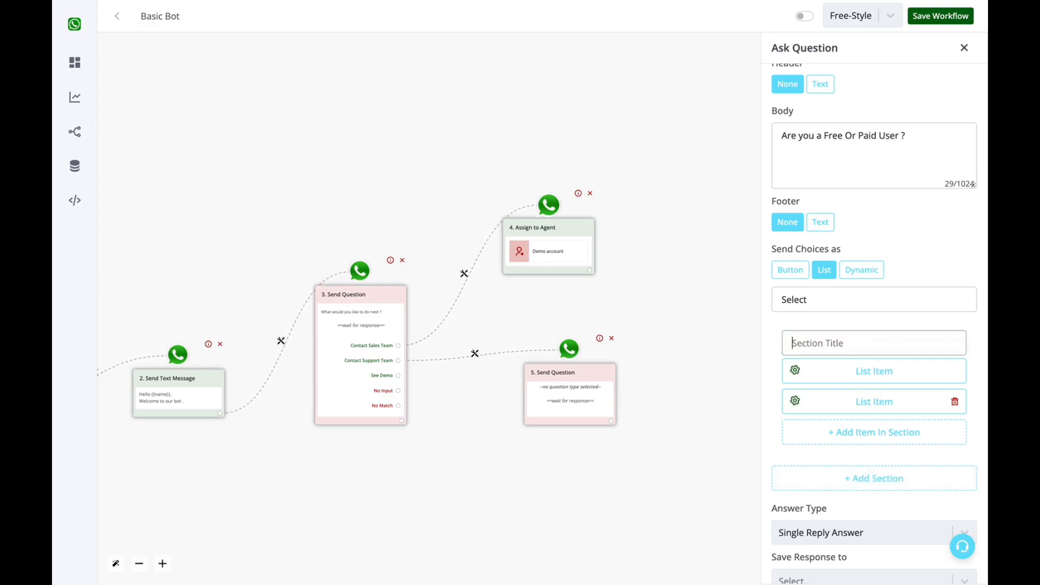
left_click(867, 301)
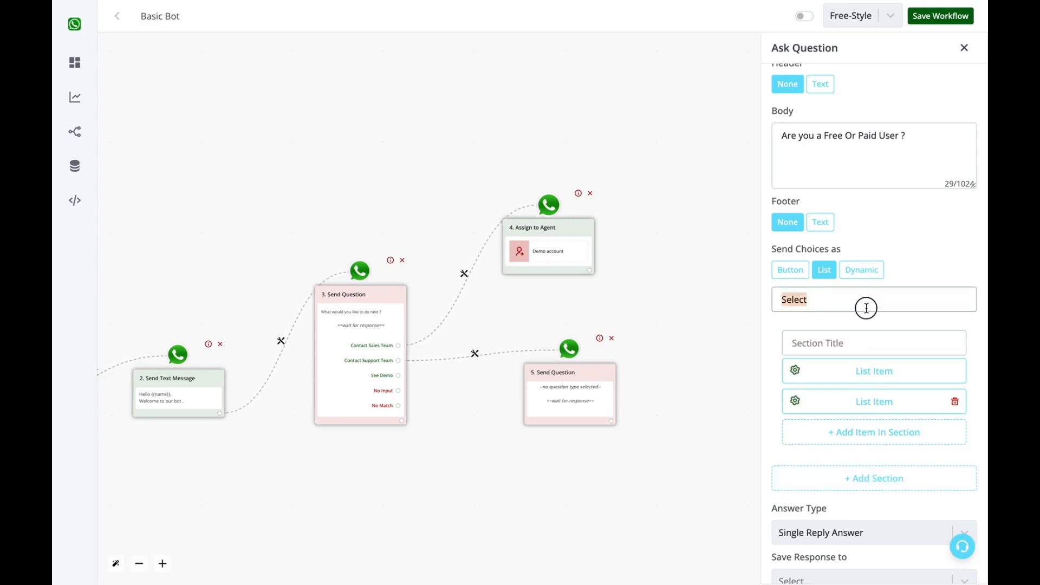
key("BackSpace")
Add a second two-item list section, clear its title, and save the question.
left_click(890, 485)
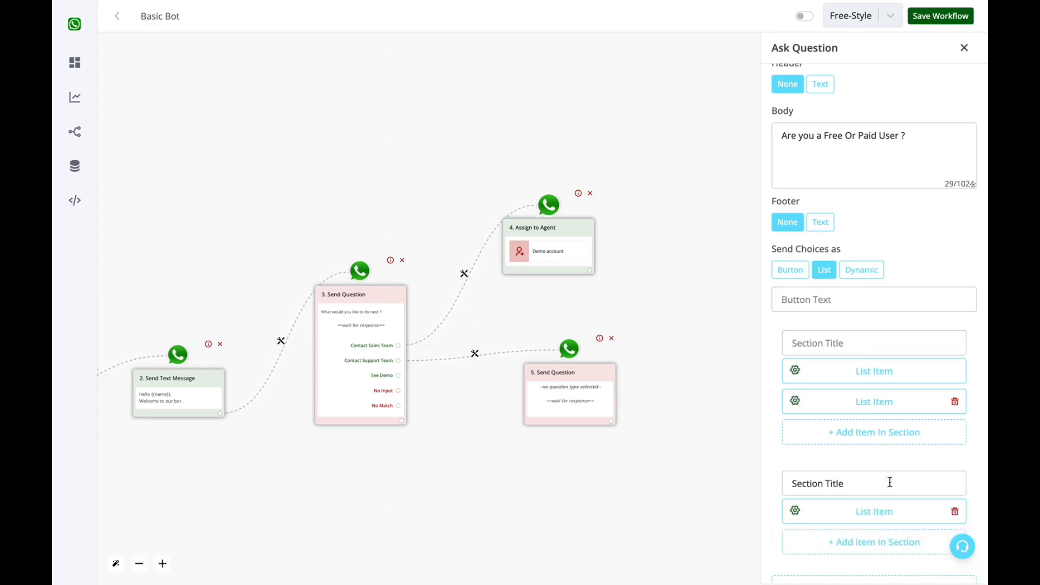
scroll(890, 481, "down", 2)
left_click(881, 438)
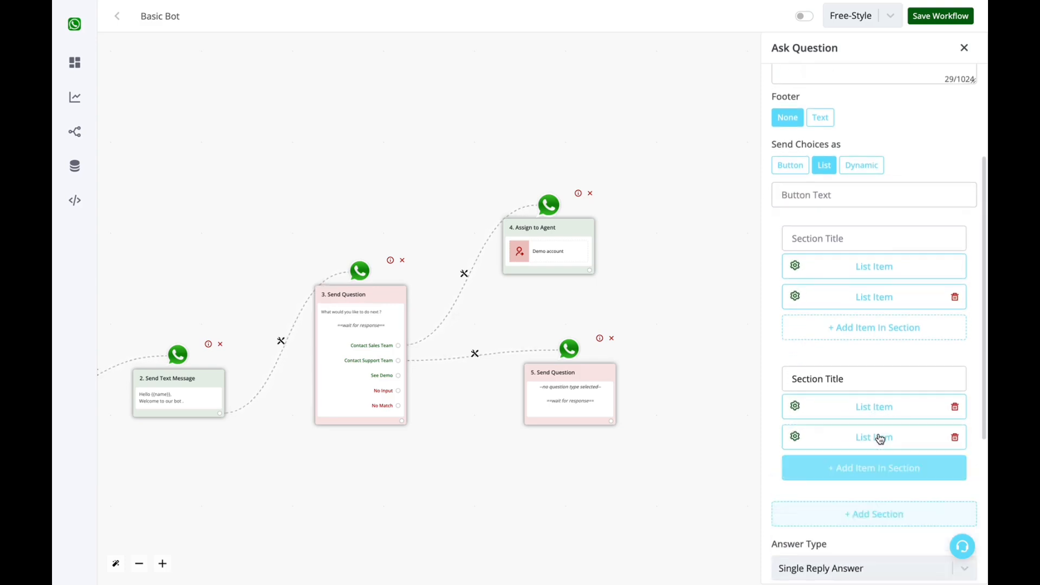
triple_click(864, 379)
key("BackSpace")
left_click(846, 194)
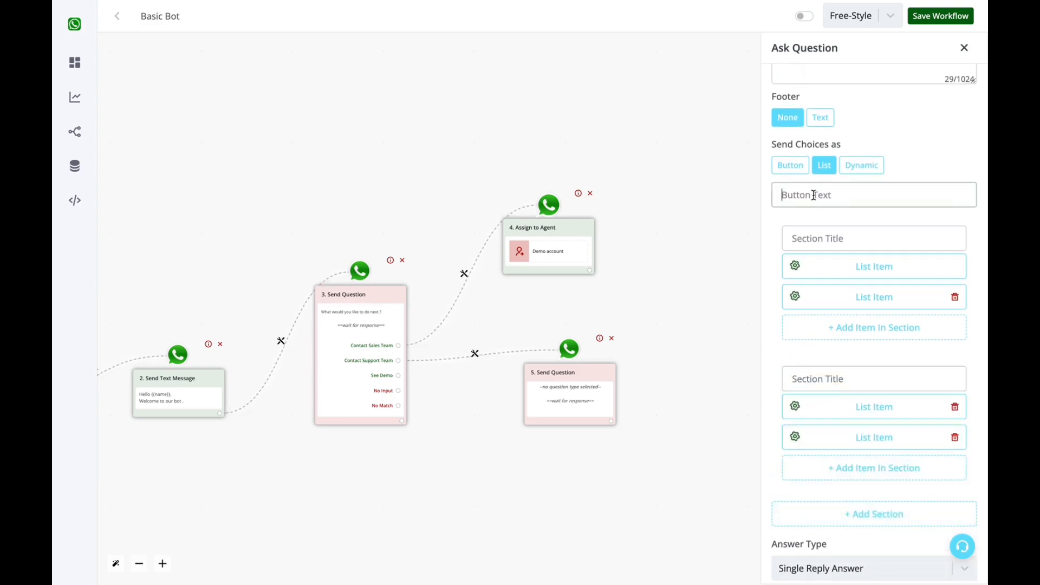
left_click(832, 243)
left_click(832, 386)
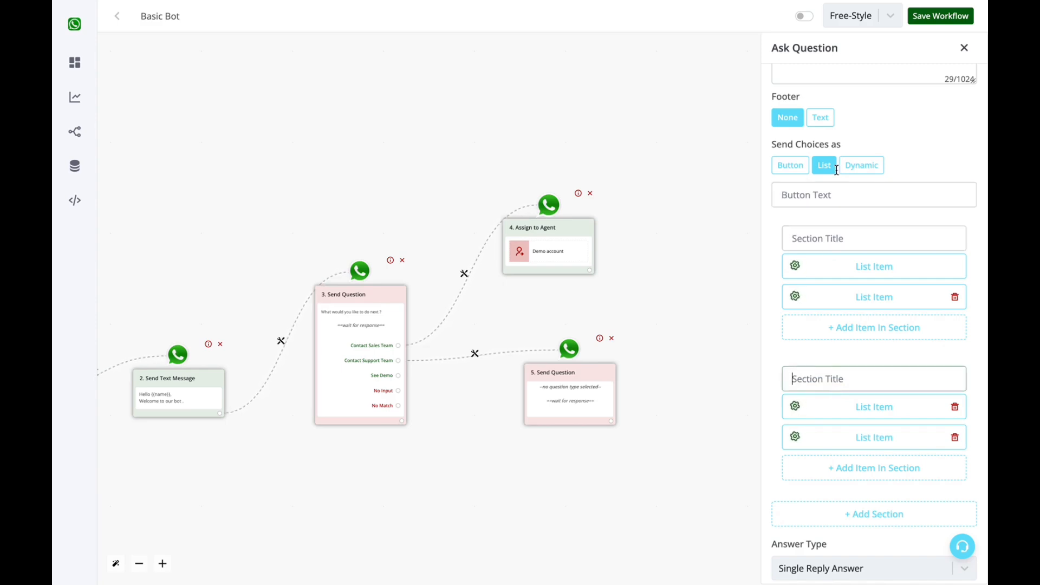
left_click(846, 196)
scroll(896, 190, "up", 3)
scroll(925, 355, "down", 8)
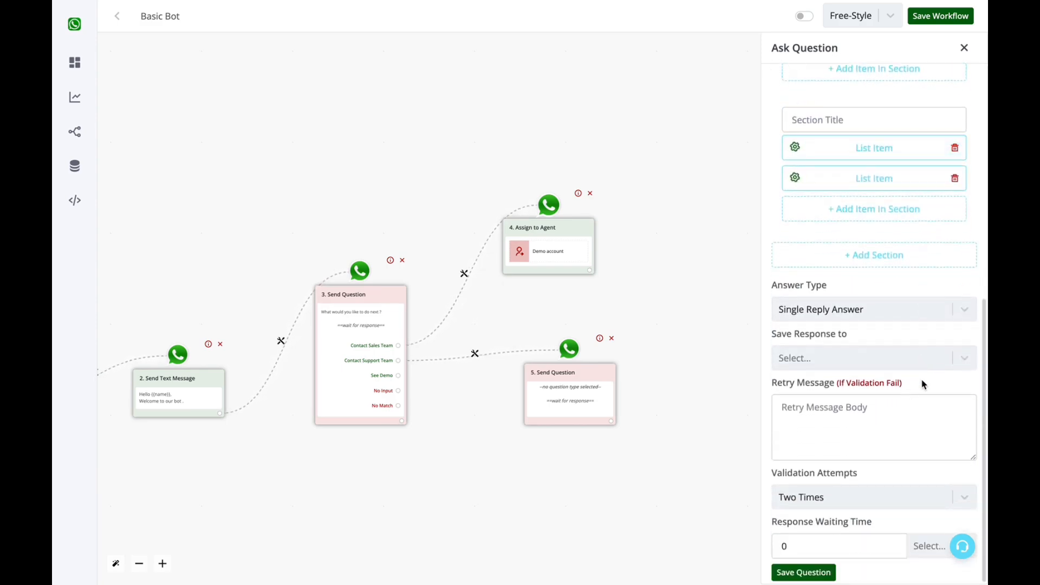
left_click(813, 573)
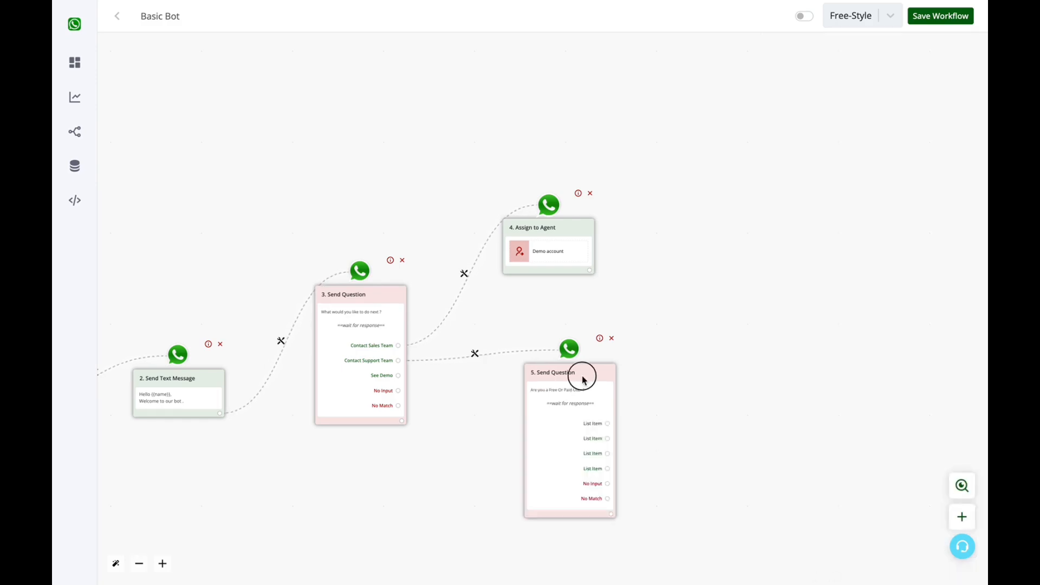
Save the Basic Bot workflow after nudging nodes 4 and 5 into place.
left_click_drag(584, 379, 623, 370)
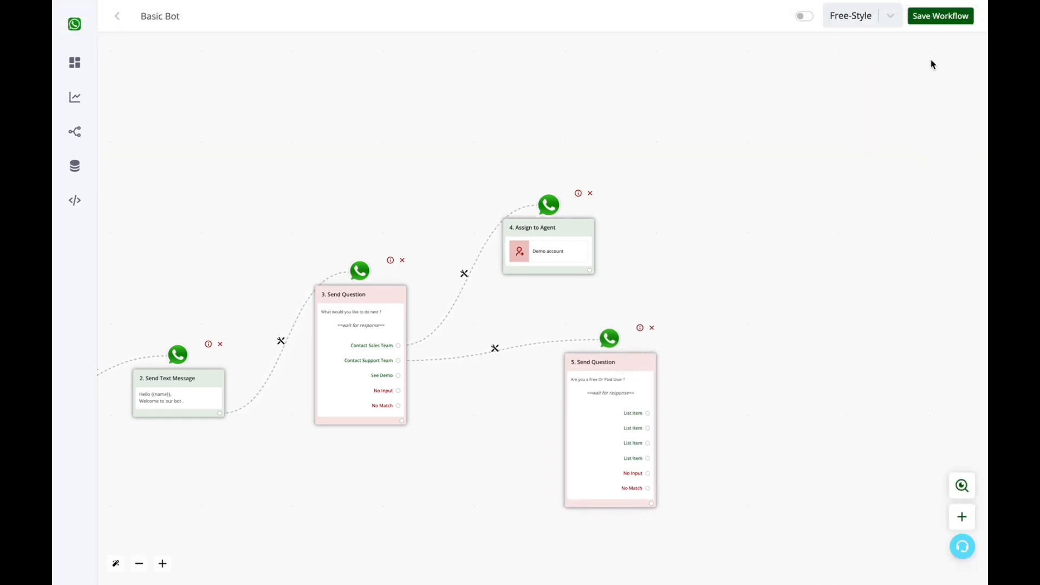
left_click(935, 21)
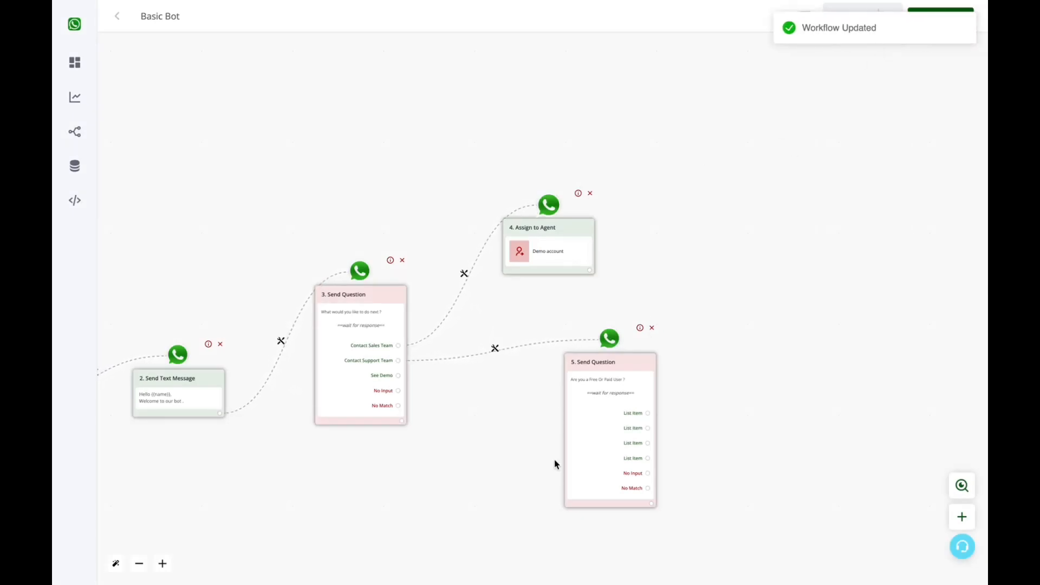
left_click_drag(577, 235, 599, 213)
Activate the Basic Bot workflow and pan back to the Hot Keywords trigger.
left_click_drag(596, 392, 650, 331)
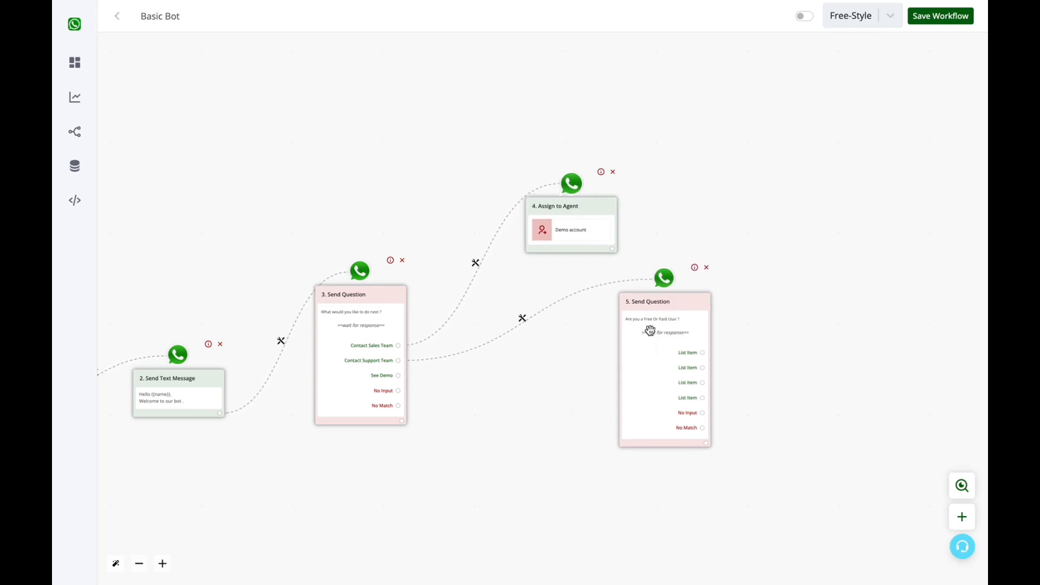
left_click(806, 18)
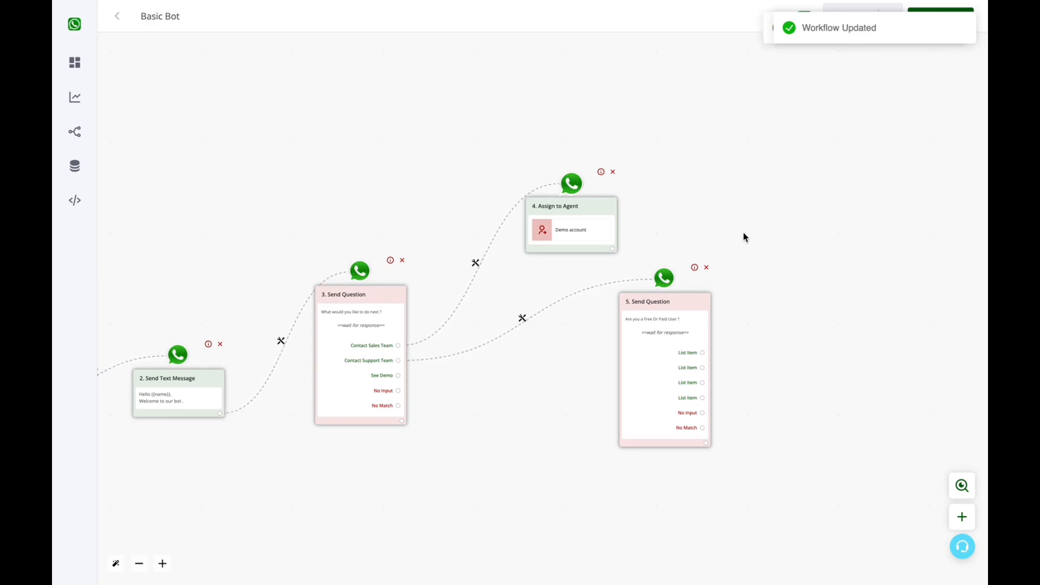
left_click_drag(414, 502, 549, 458)
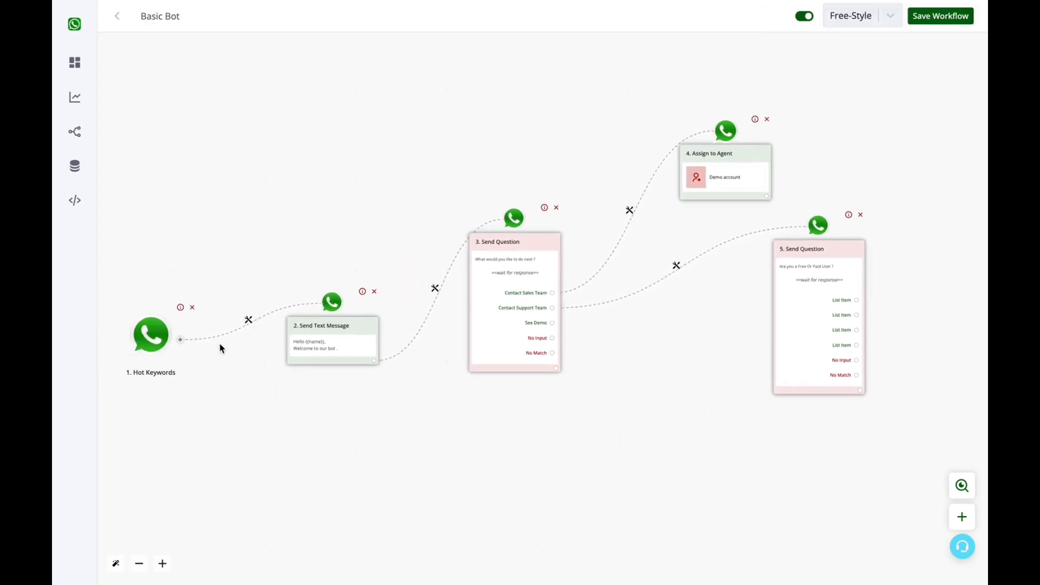
Draw a new step from node 3's See Demo answer and place it below node 5.
left_click(553, 323)
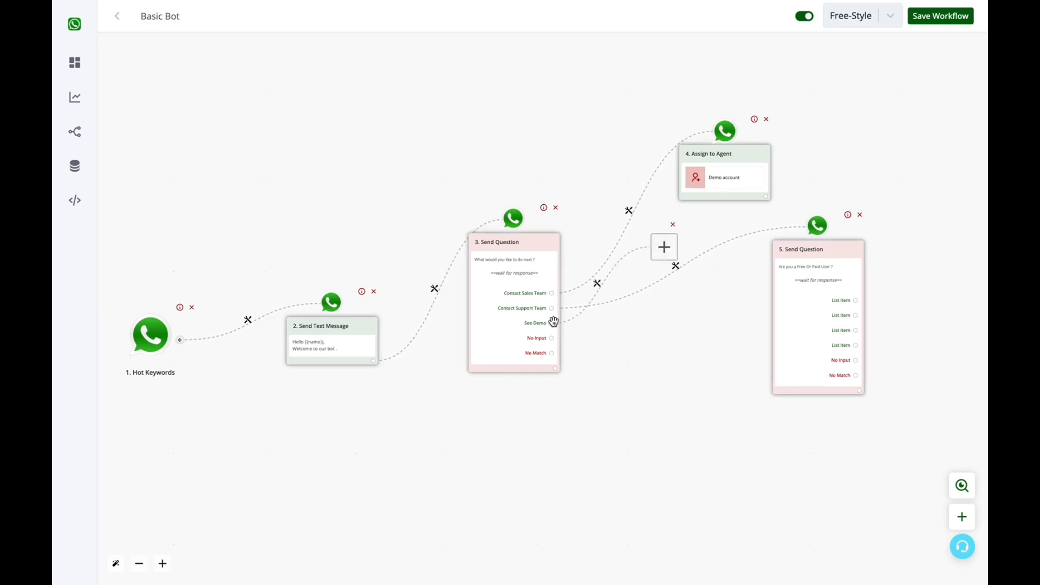
left_click_drag(686, 432, 534, 485)
left_click_drag(512, 301, 625, 579)
mouse_move(606, 583)
scroll(573, 267, "down", 5)
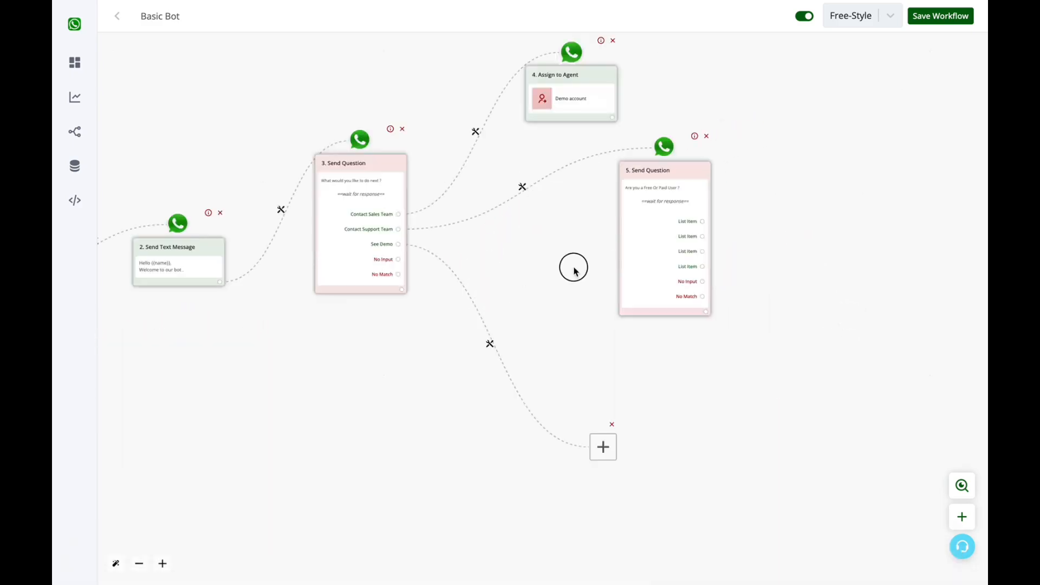
Make new step 6 a Send Message text message, ready for its body text.
left_click(601, 410)
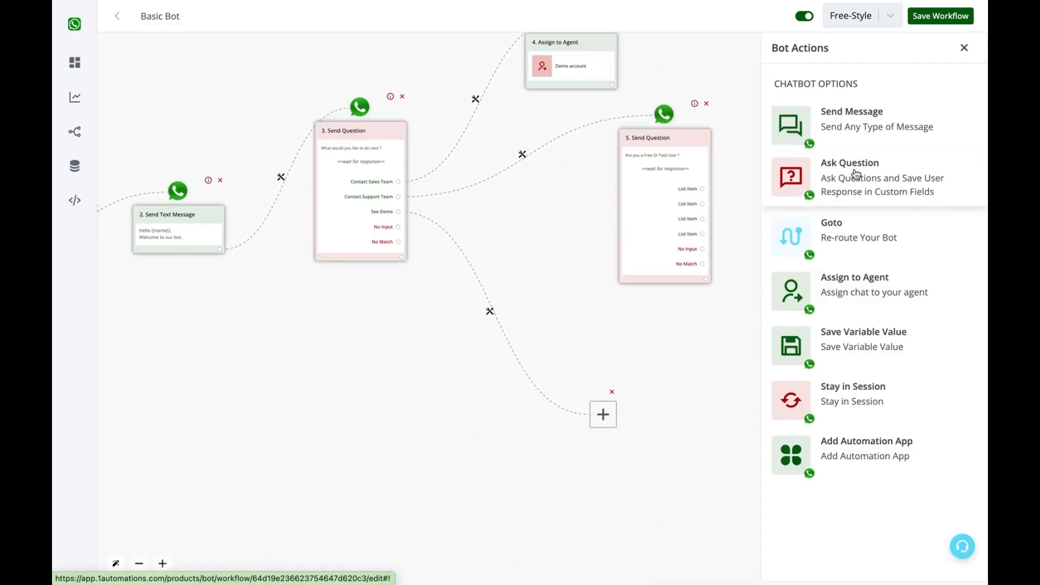
left_click(859, 116)
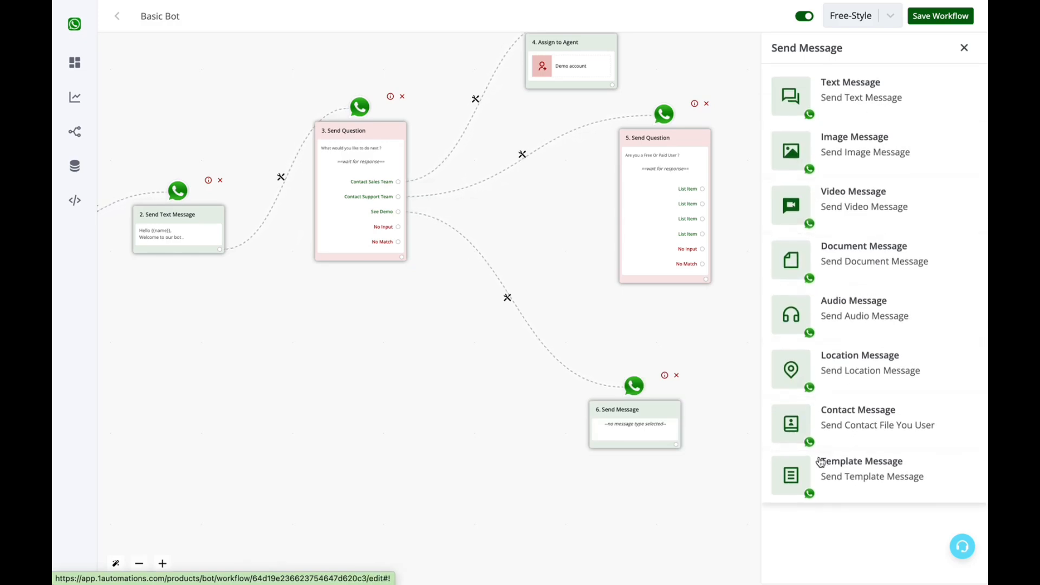
left_click(915, 100)
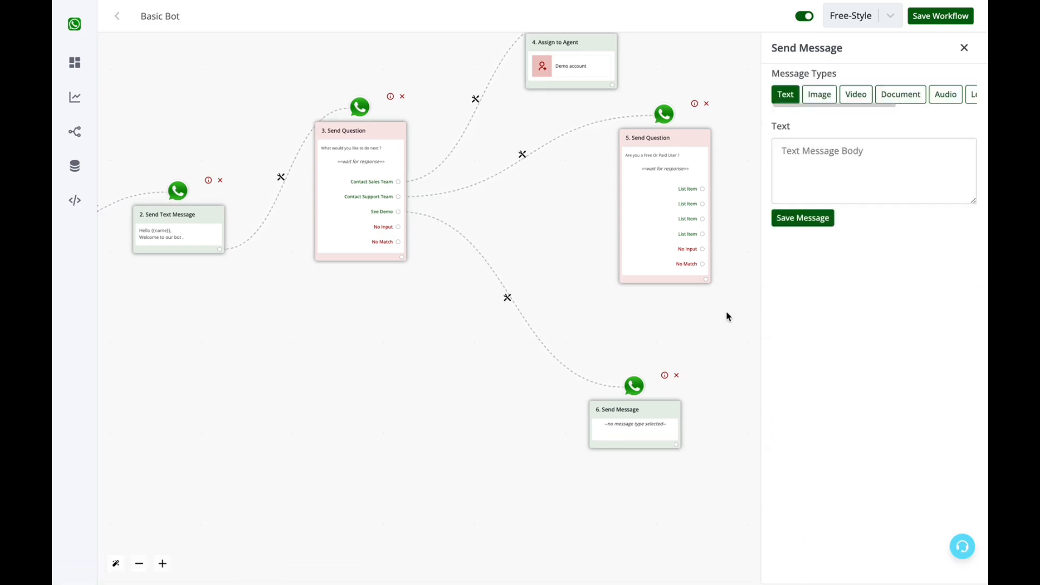
left_click(819, 170)
Save 'Test' as step 6's message, then add step 7 as a text-type Ask Question.
type("Test")
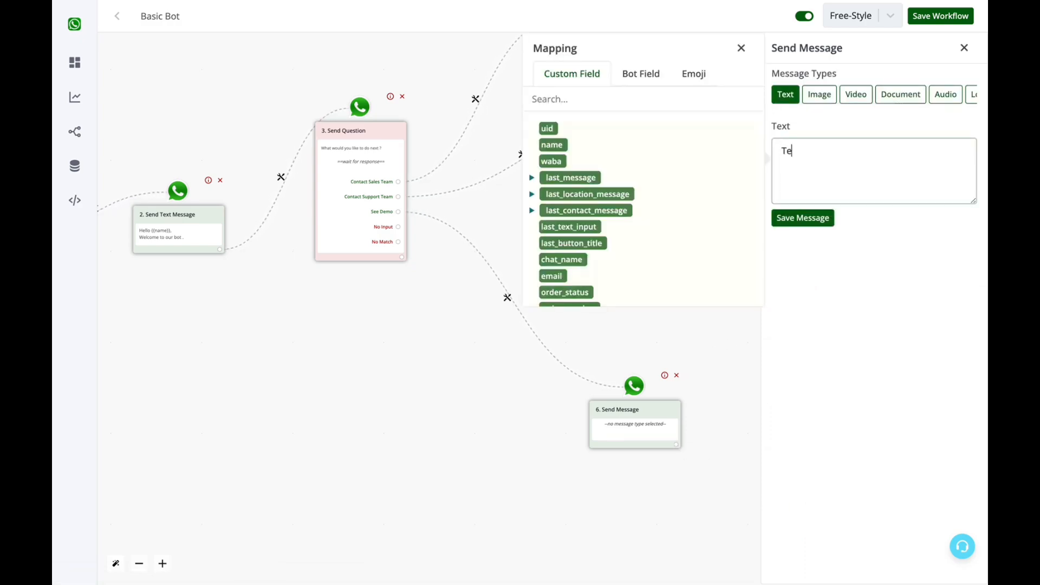
left_click(814, 221)
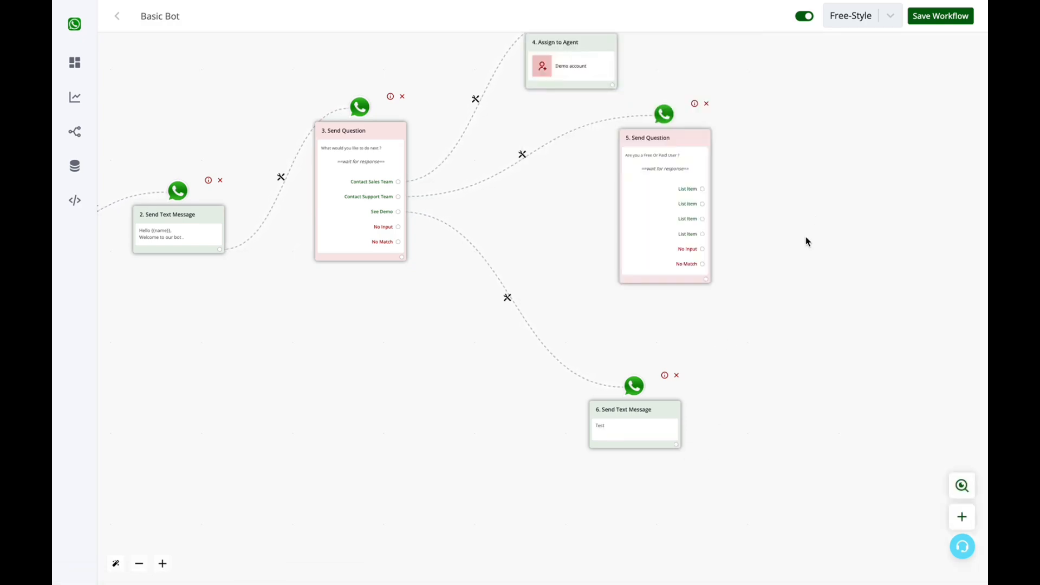
left_click(676, 445)
left_click(511, 302)
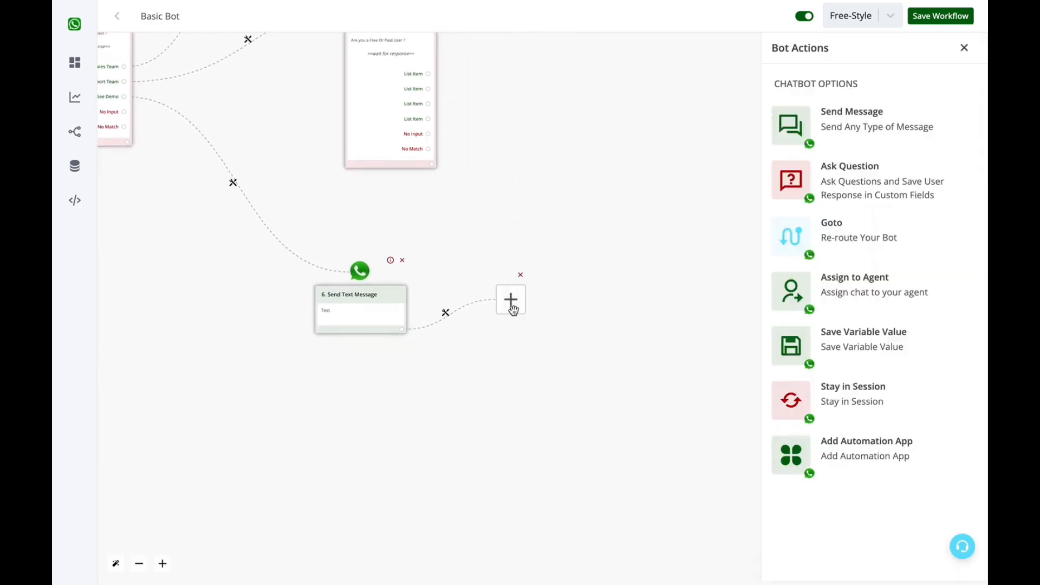
left_click(901, 194)
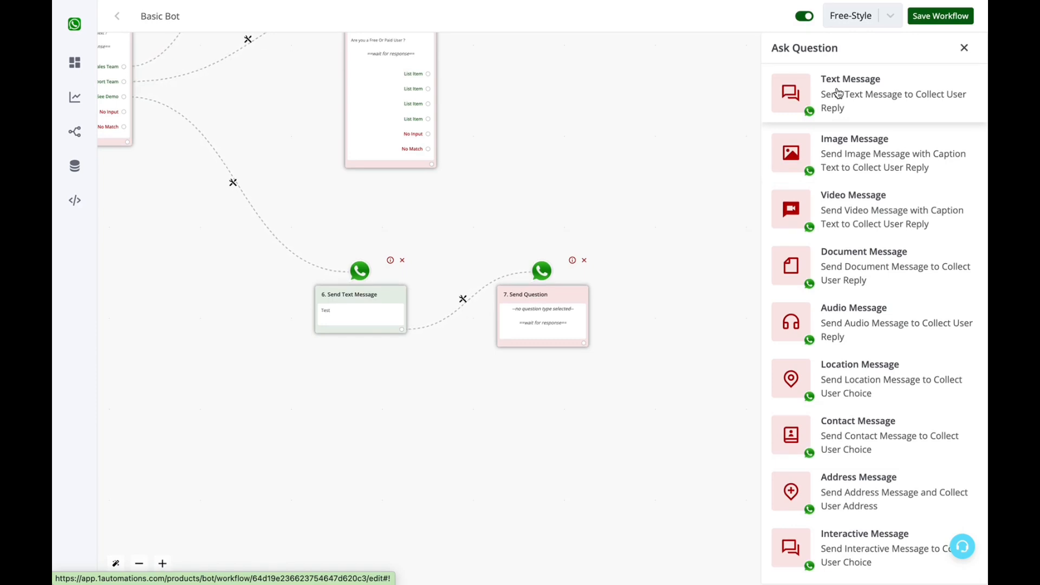
left_click(839, 93)
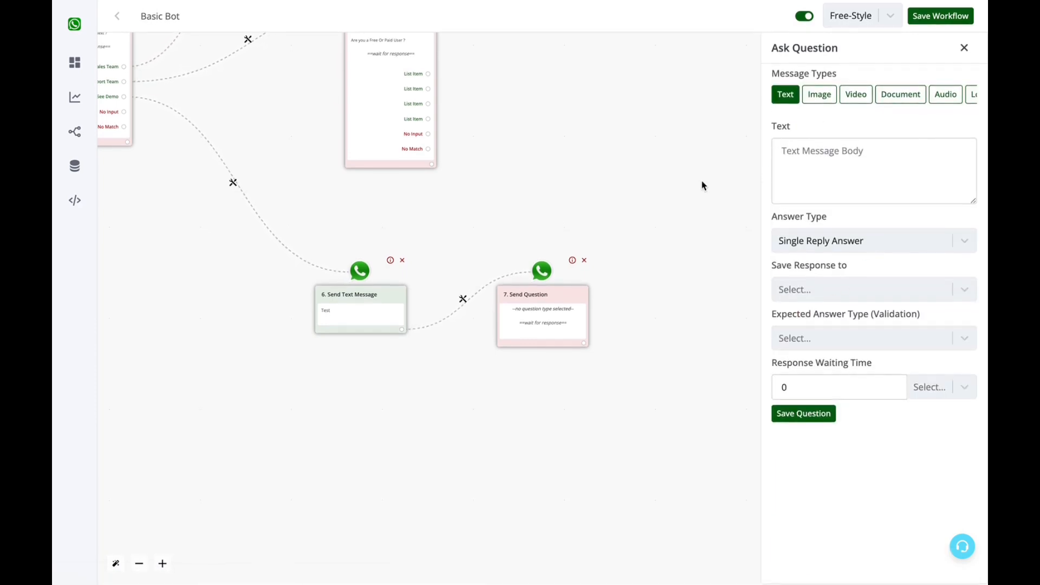
Have question 7 ask 'Kindly send your photo ?' and accept only an Image answer.
left_click_drag(533, 273, 532, 223)
left_click(859, 195)
type("K")
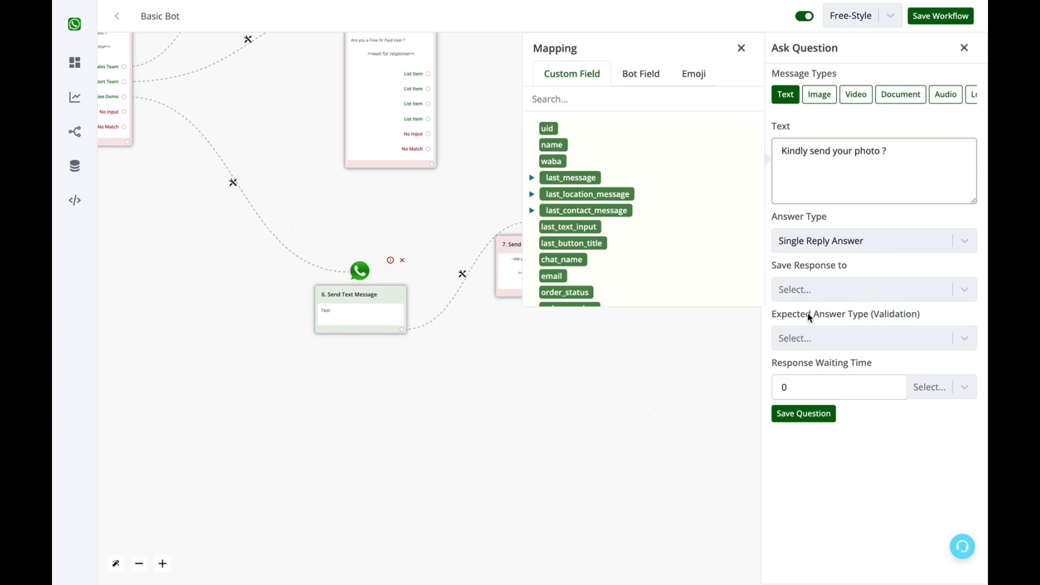
left_click(789, 311)
triple_click(789, 311)
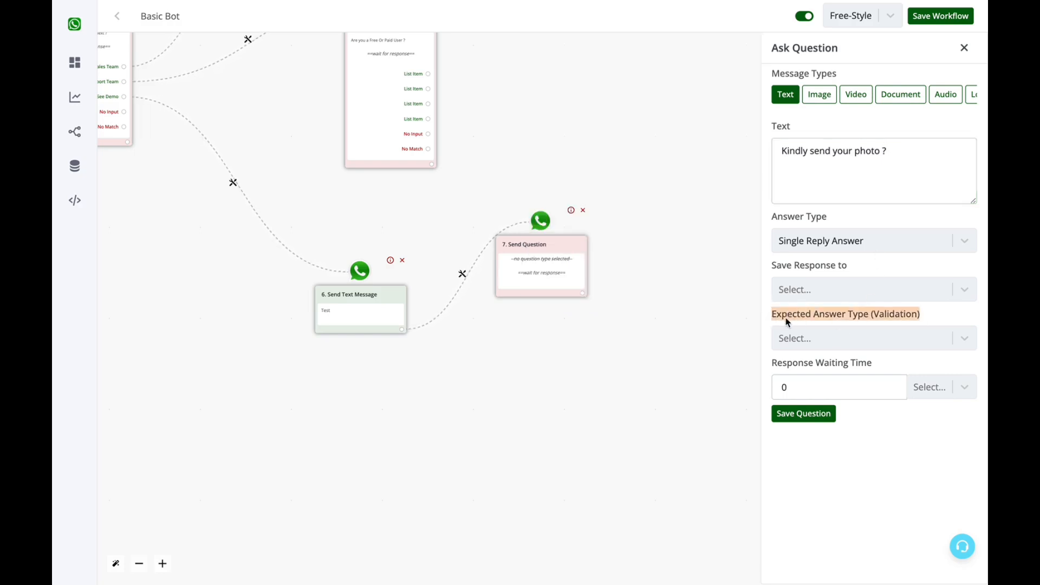
left_click(896, 337)
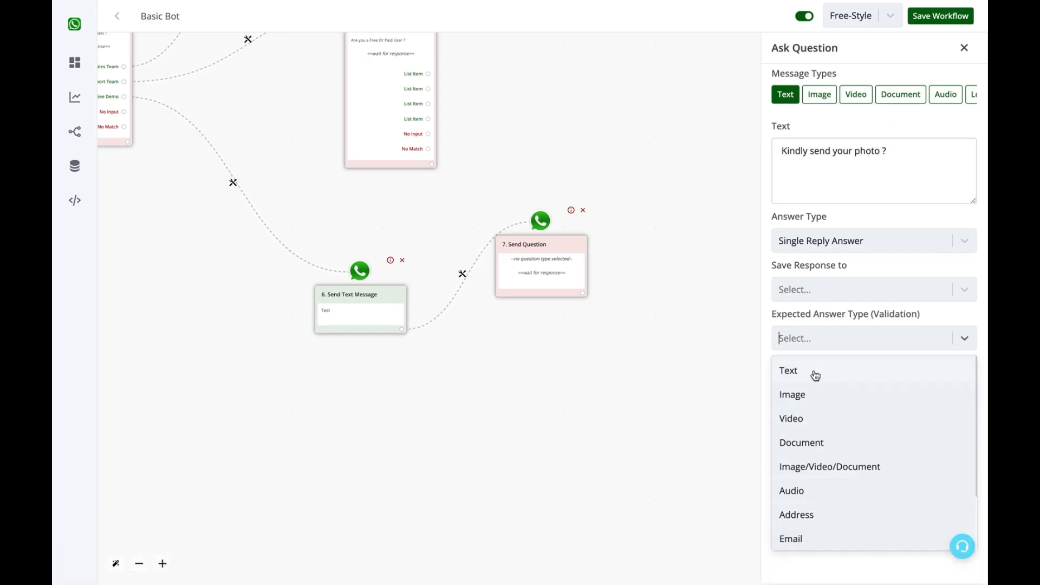
left_click(823, 394)
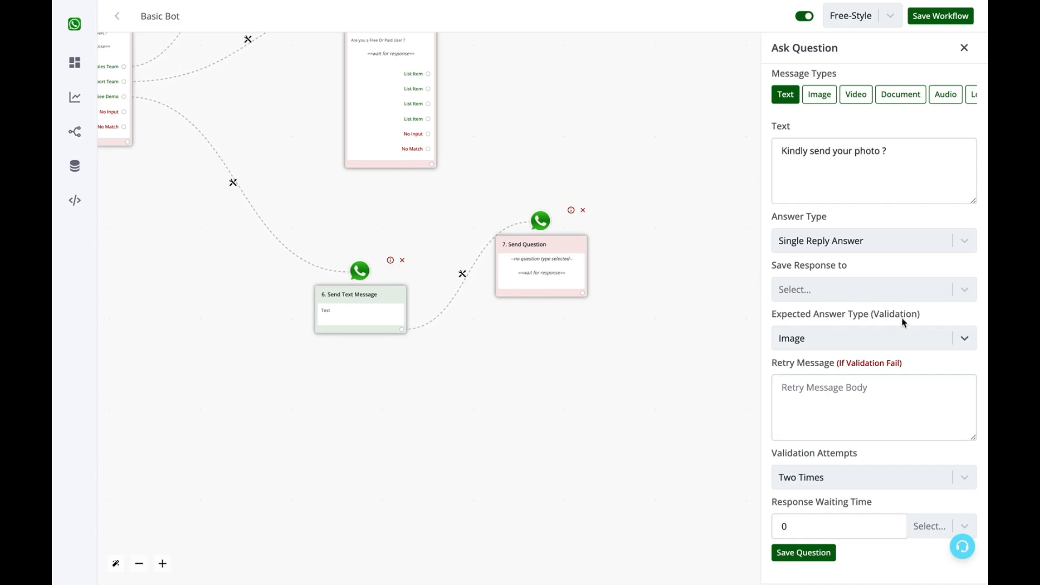
Set retry message 'Kindly send an image' with two validation attempts, and save the question.
left_click(829, 402)
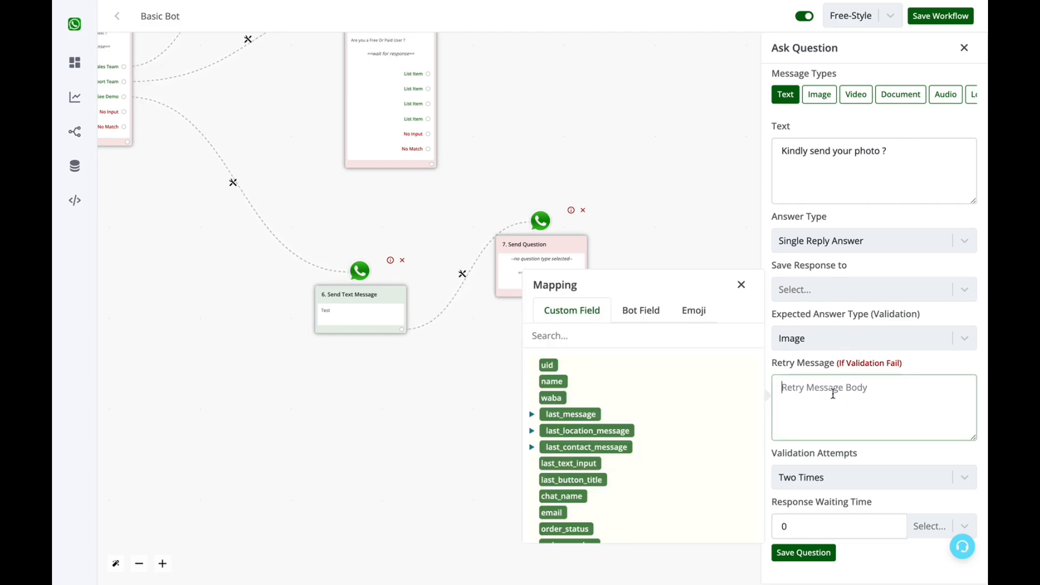
type("Kindly send an image")
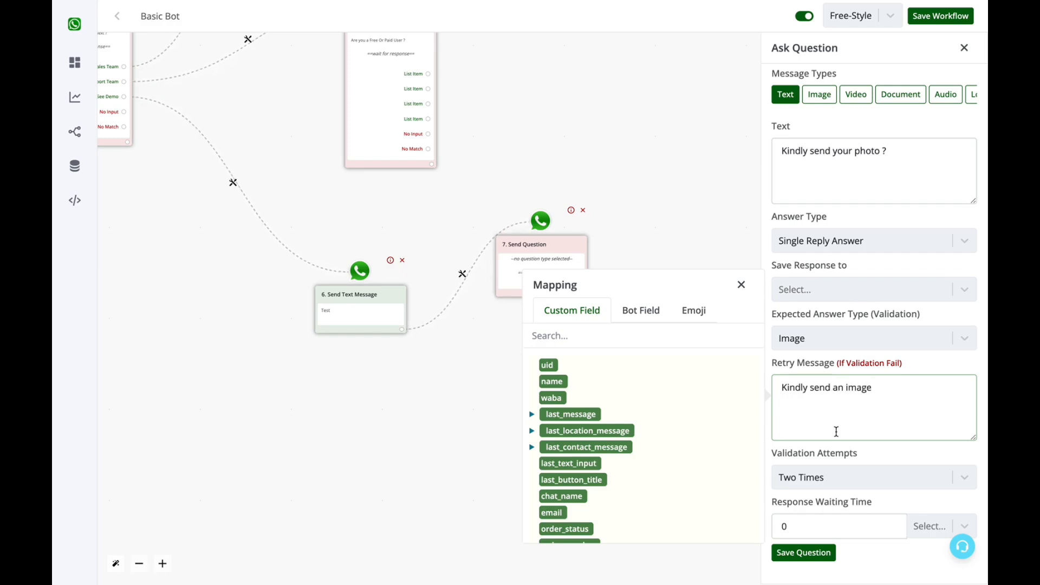
left_click(827, 478)
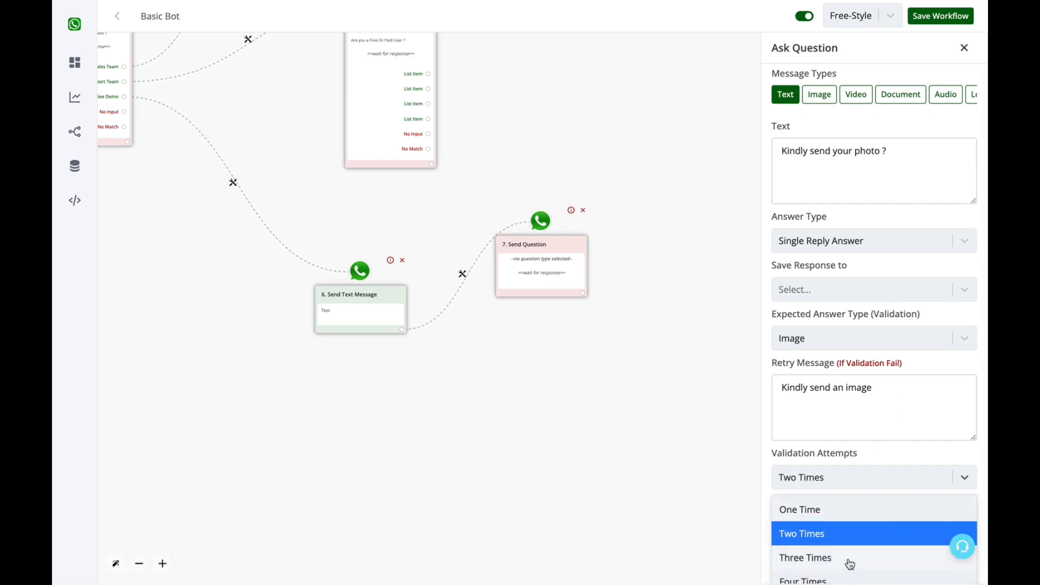
left_click(907, 458)
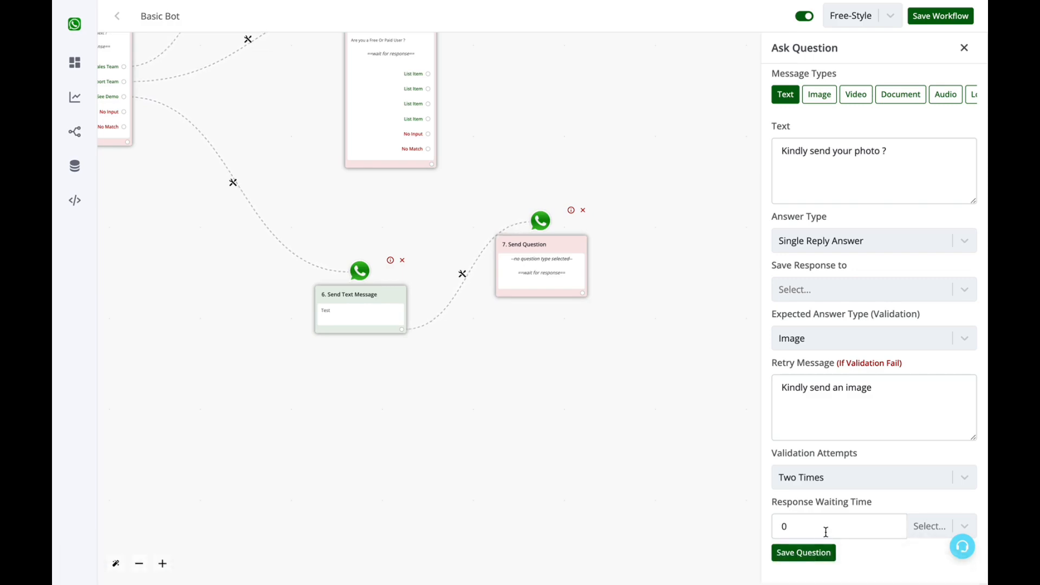
left_click(934, 520)
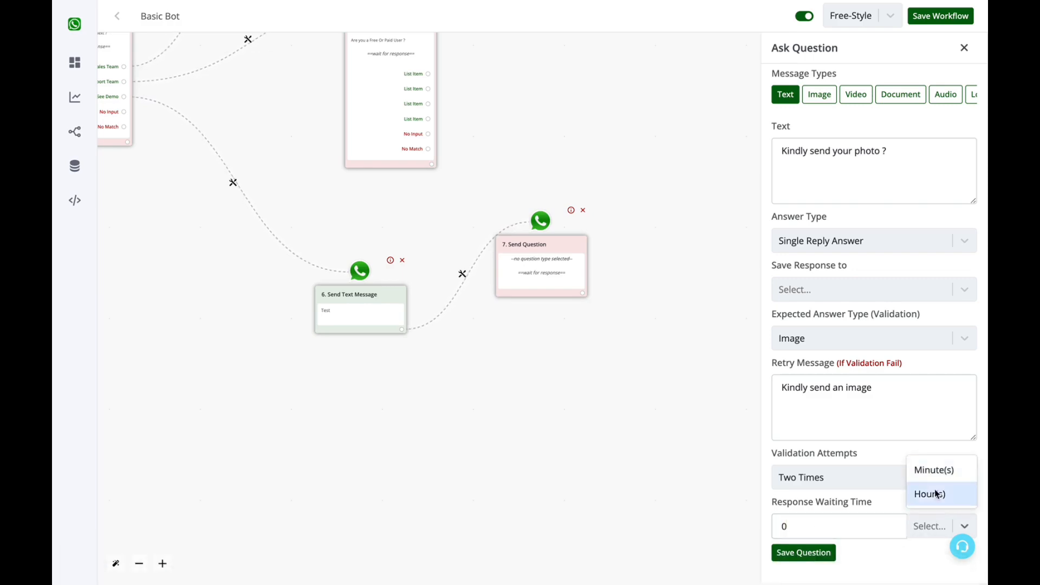
left_click(814, 526)
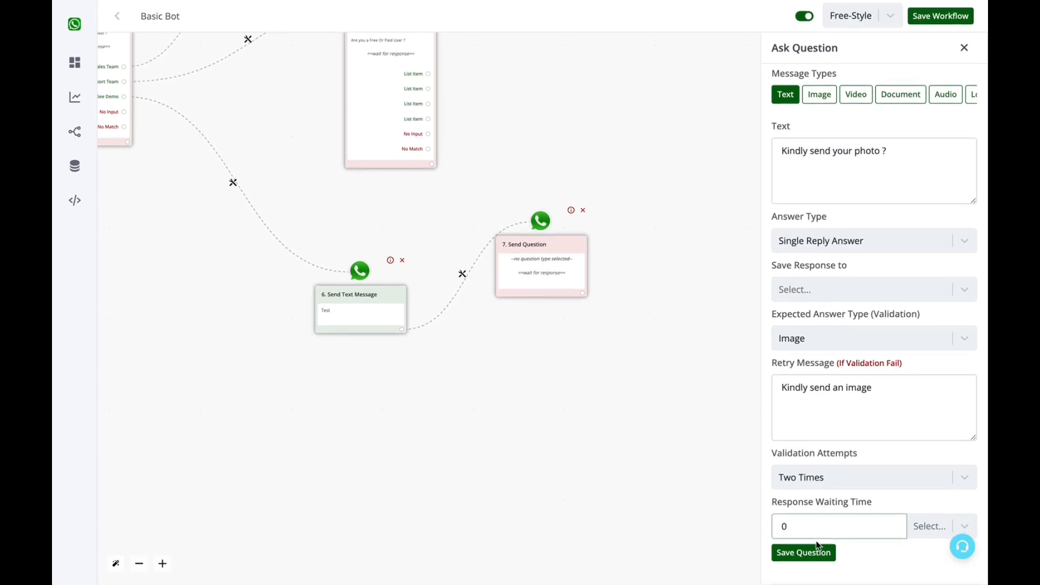
left_click(804, 553)
left_click(582, 322)
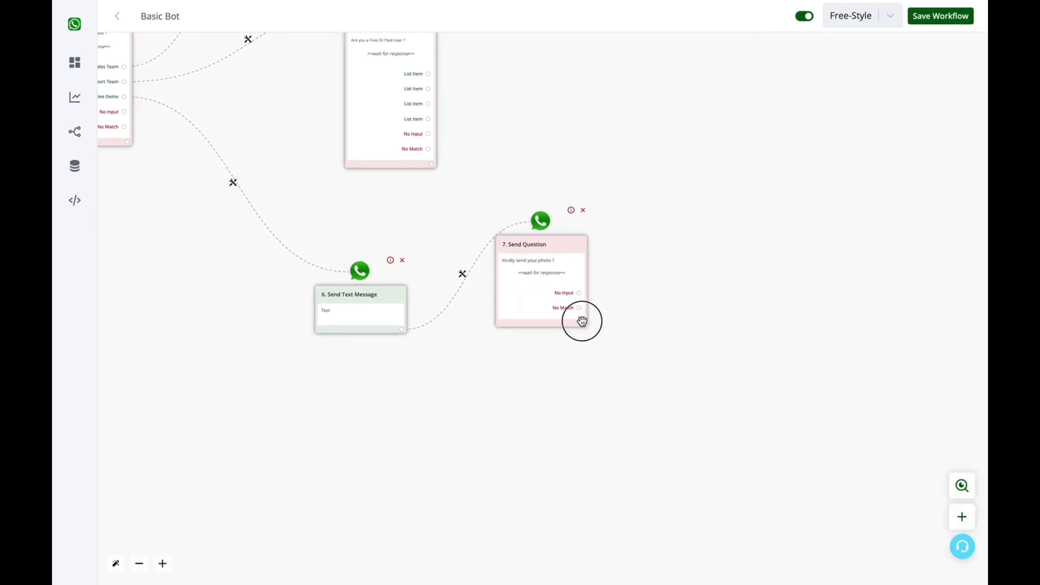
Pan and zoom out until the whole flow, from 1. Hot Keywords to node 7, is visible.
left_click_drag(616, 320, 454, 365)
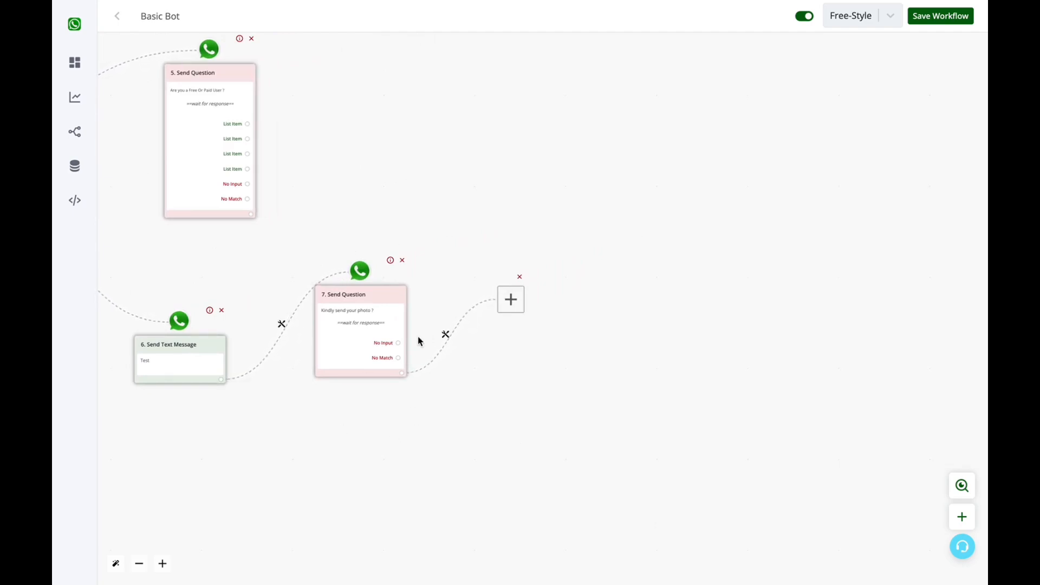
left_click(443, 433)
left_click_drag(443, 434, 829, 478)
left_click_drag(741, 169, 798, 221)
scroll(794, 202, "down", 1)
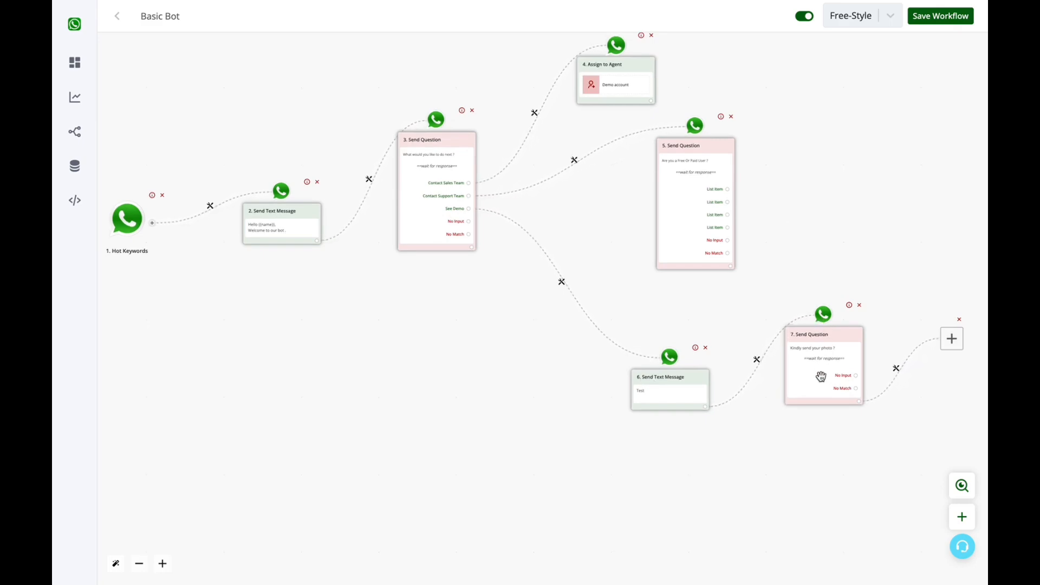
left_click_drag(894, 207, 855, 237)
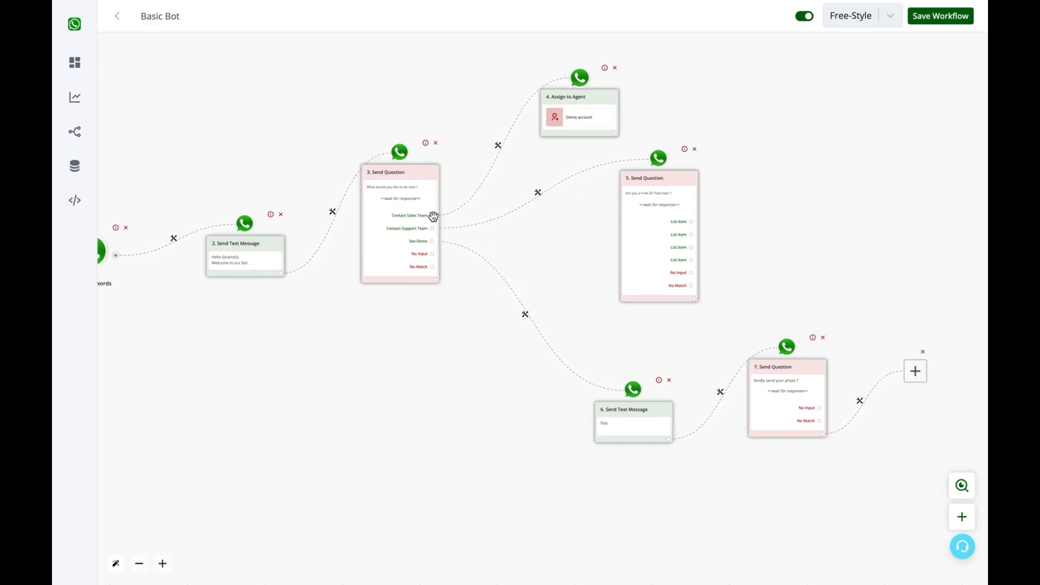
left_click_drag(844, 483, 881, 480)
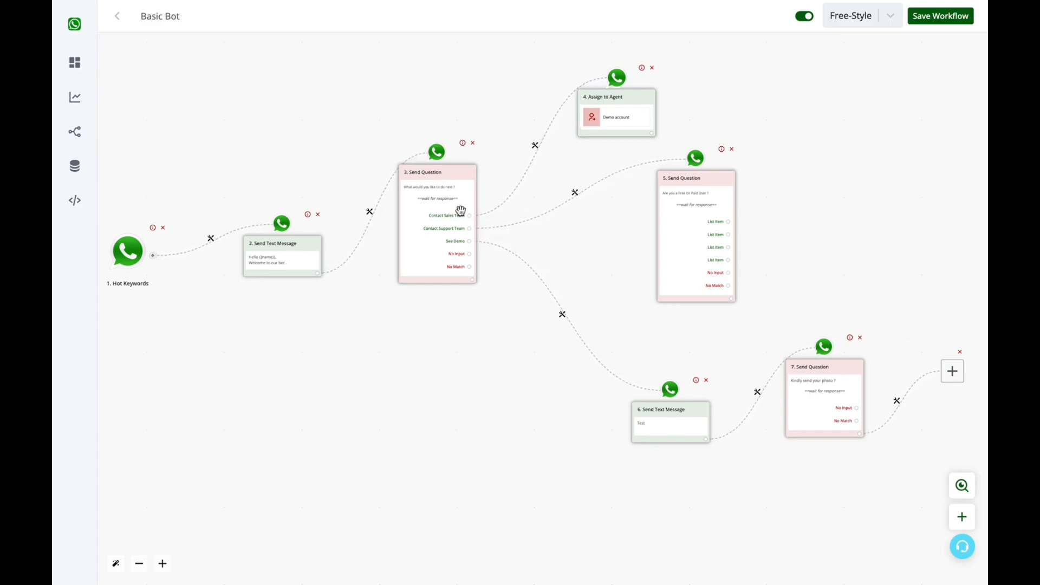
Follow questions 7 and 5 with Stay in Session steps 8 and 9.
left_click(954, 381)
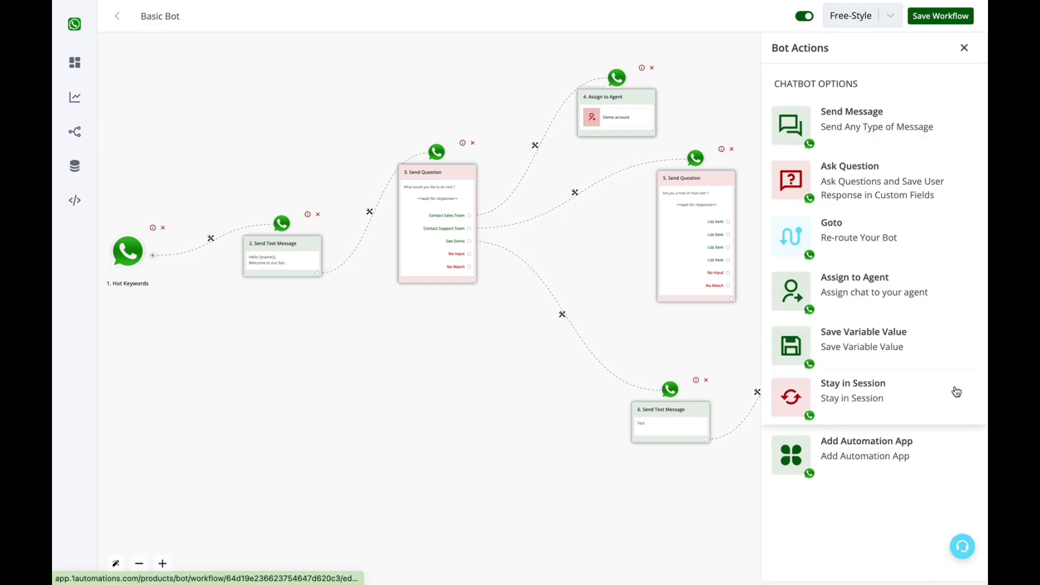
left_click(849, 400)
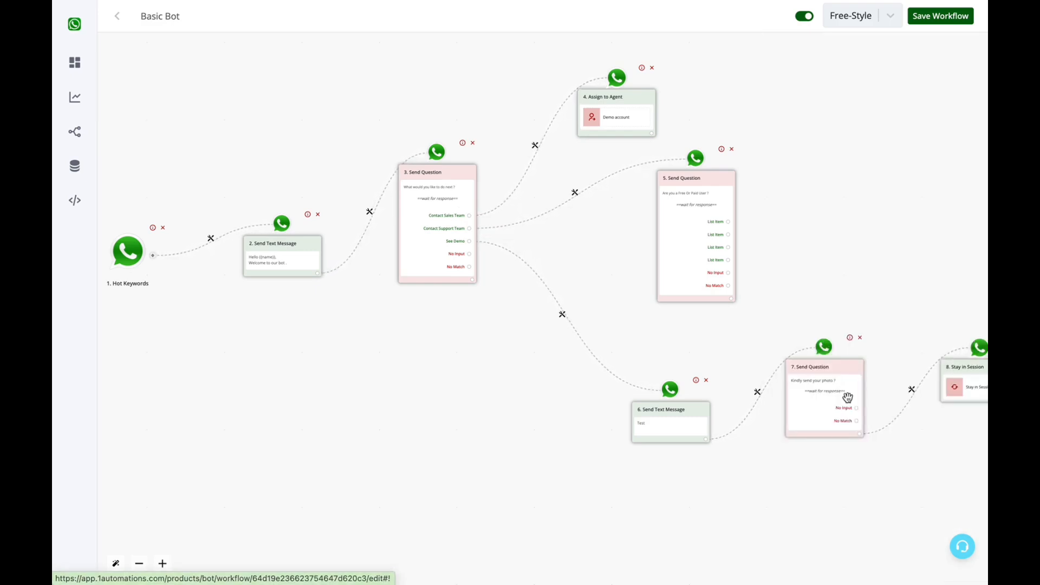
left_click(731, 298)
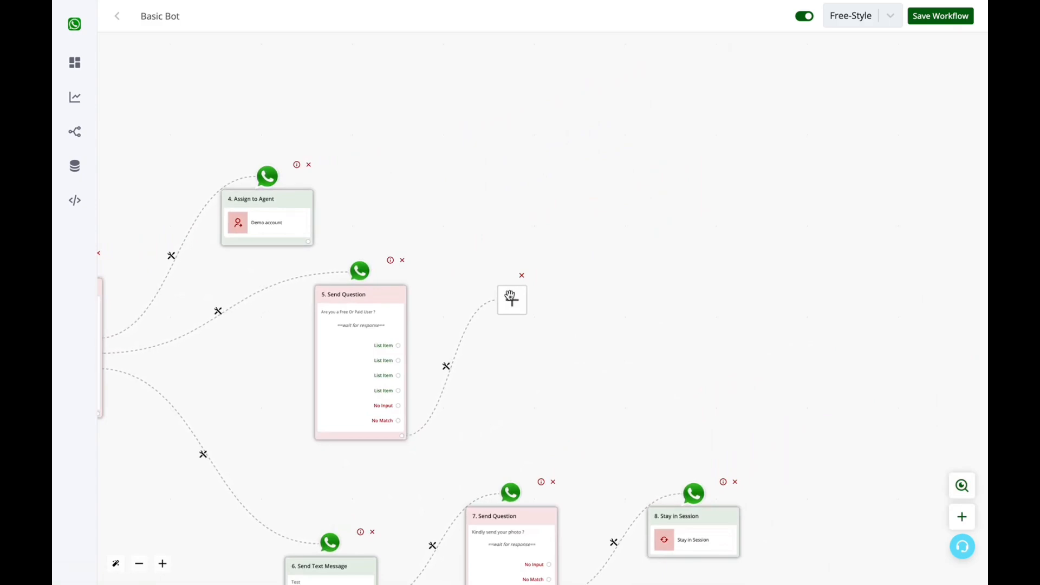
left_click(510, 296)
left_click(822, 394)
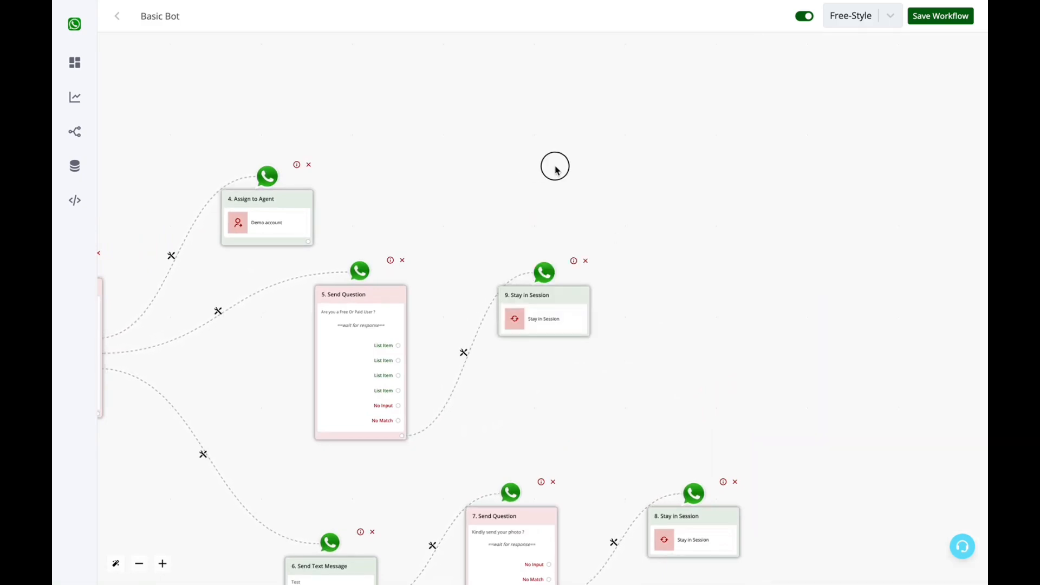
Add an empty next step after the Assign to Agent step 4.
left_click_drag(554, 164, 824, 167)
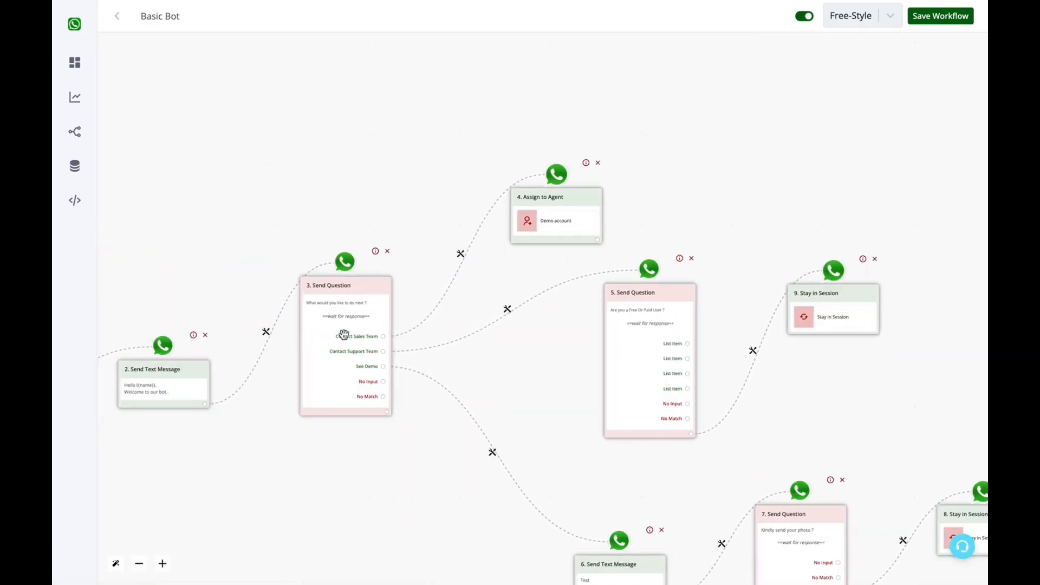
left_click_drag(529, 386, 535, 327)
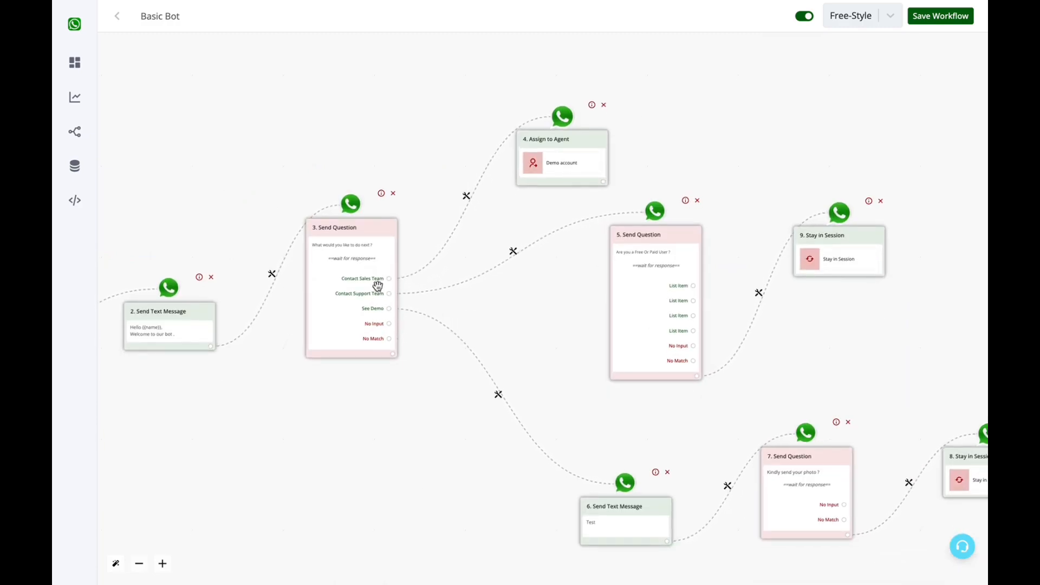
left_click(603, 181)
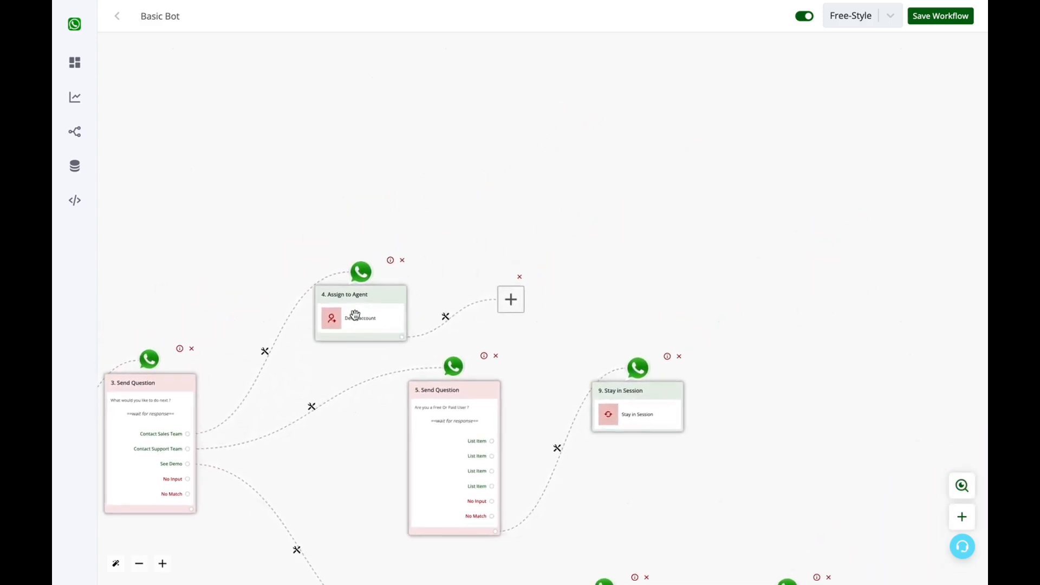
Turn the new step after Assign to Agent into text-message question 10.
left_click(509, 302)
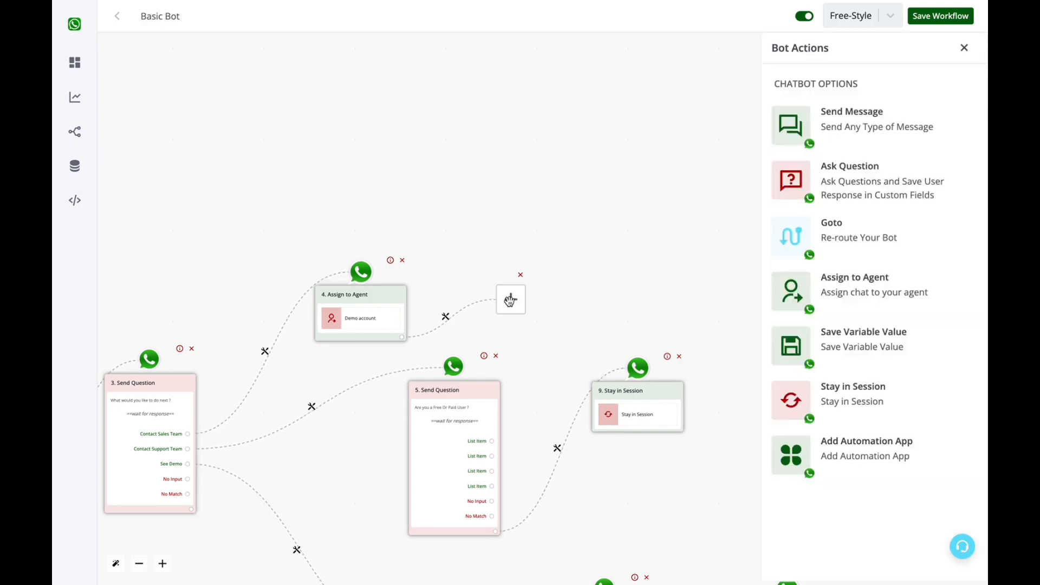
left_click(861, 179)
left_click(424, 207)
left_click_drag(423, 209, 482, 145)
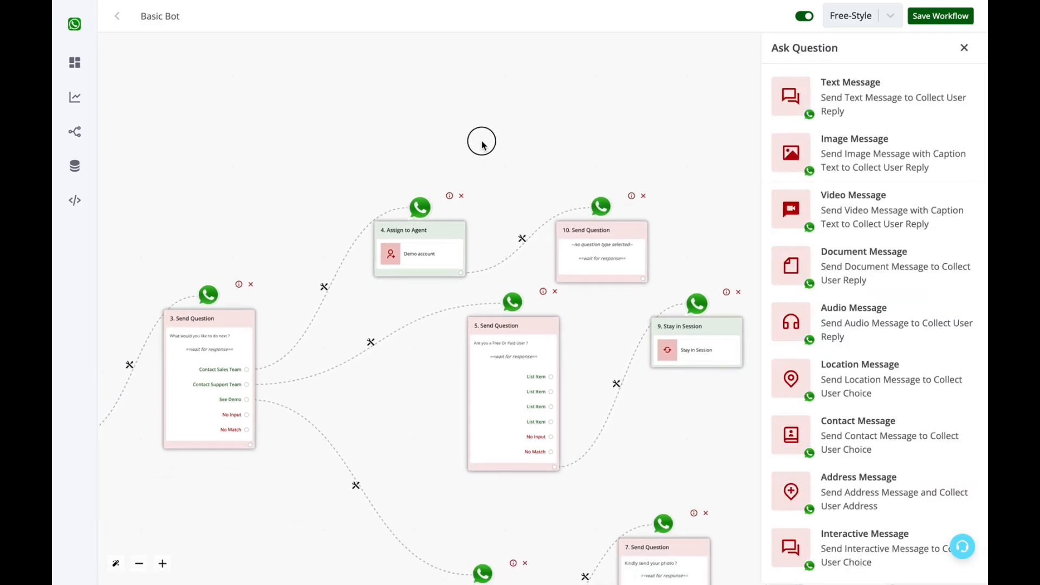
left_click_drag(589, 232, 591, 180)
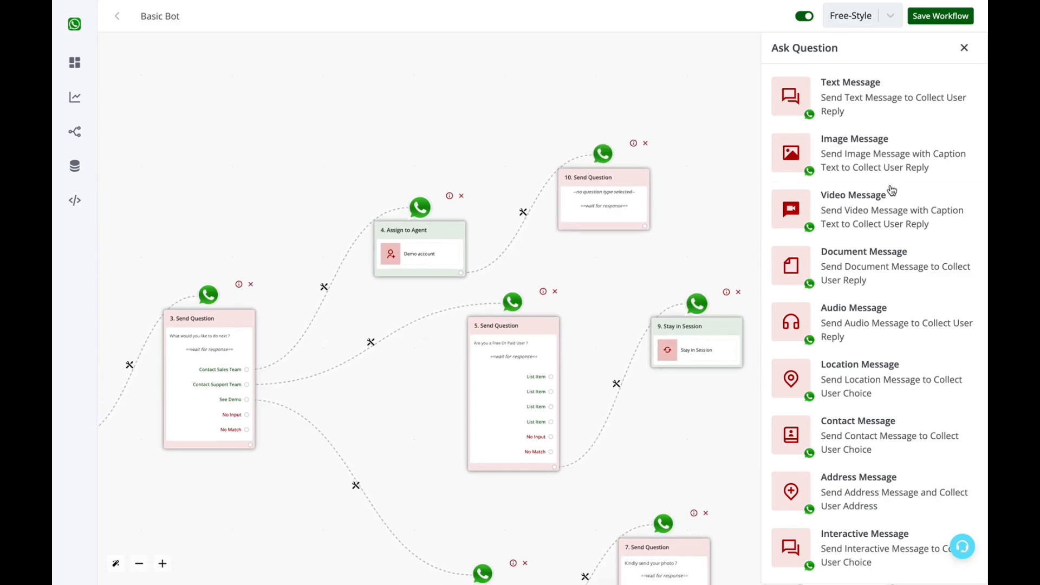
left_click(882, 97)
Enter 'What is your website ?' as the question text and save the question.
left_click(850, 167)
type("What is your website ?")
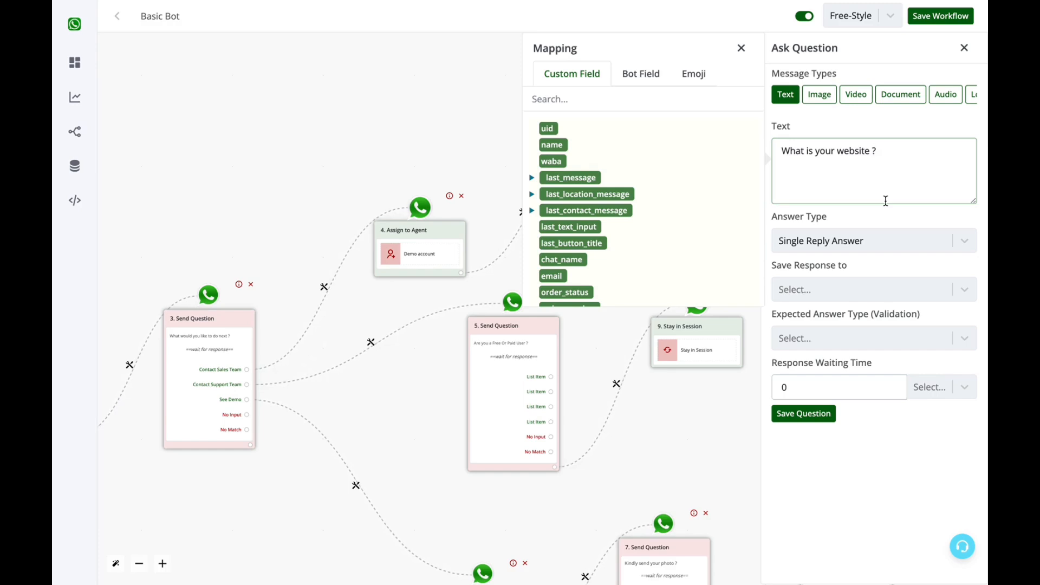
left_click(742, 48)
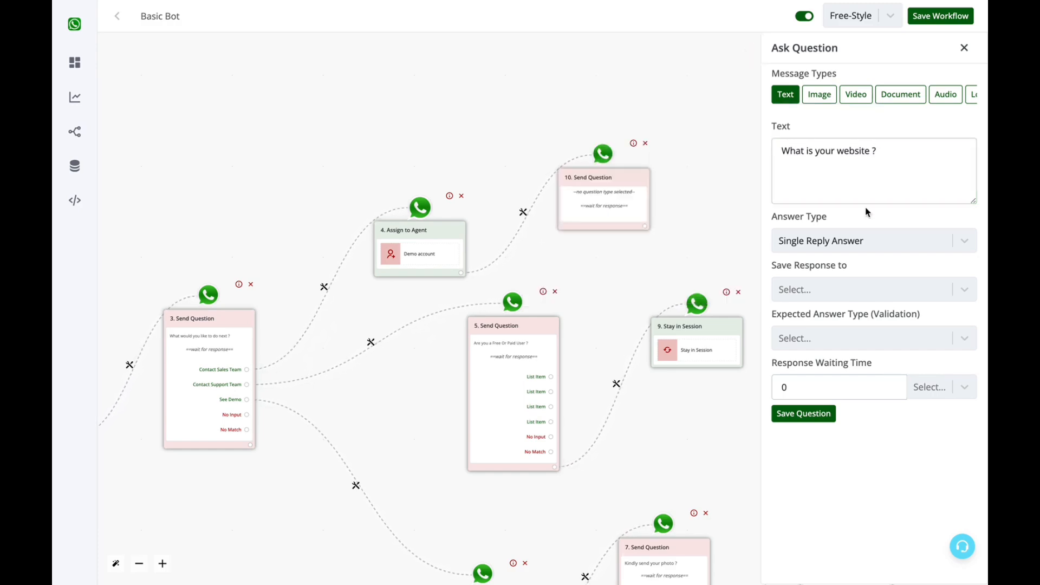
left_click(809, 296)
left_click(809, 298)
left_click(902, 179)
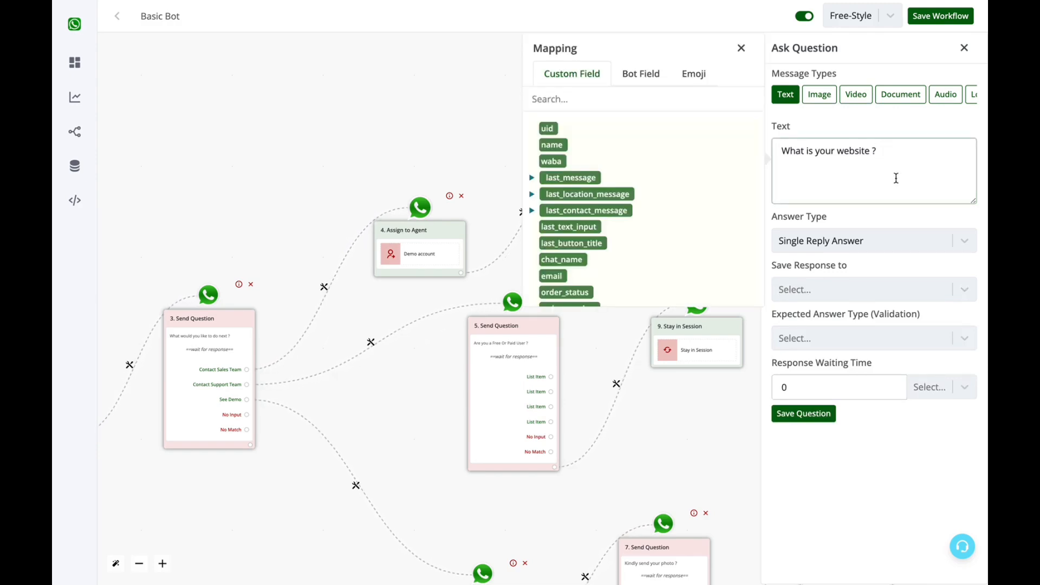
left_click(742, 49)
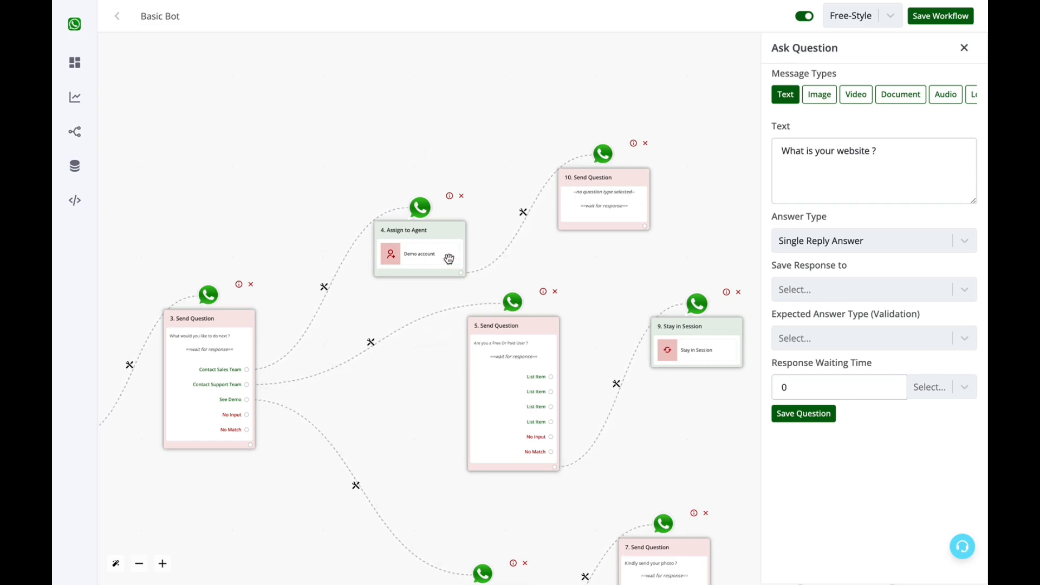
left_click(882, 184)
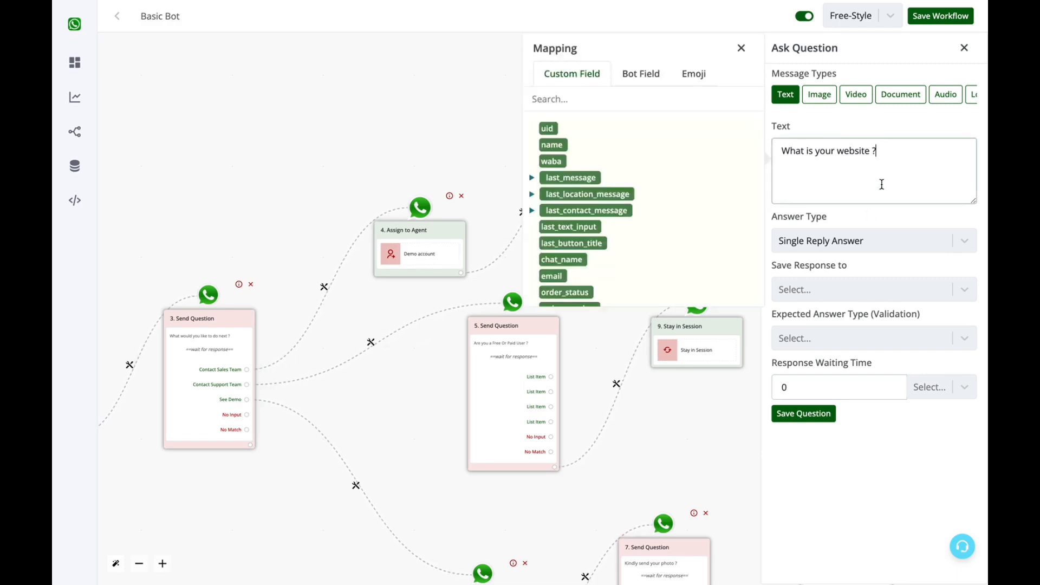
left_click(803, 414)
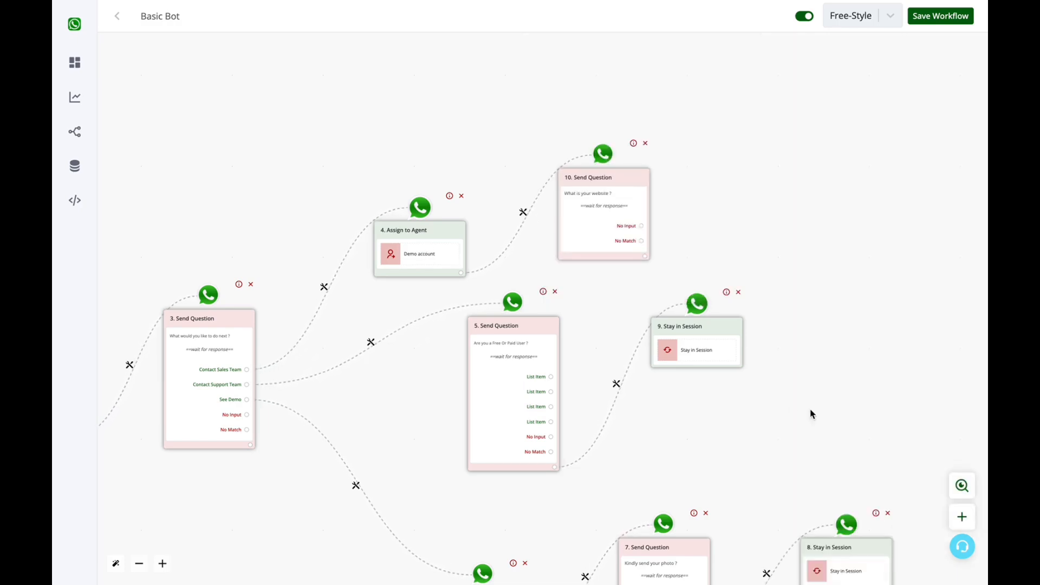
Add Stay in Session step 11 after question 10 and save the Basic Bot workflow.
left_click(644, 258)
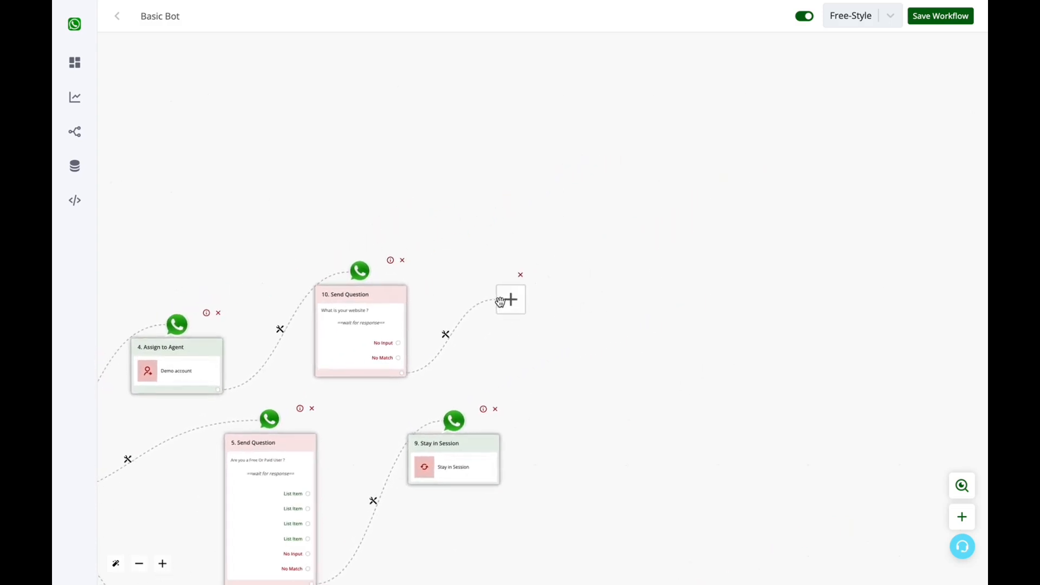
left_click(510, 301)
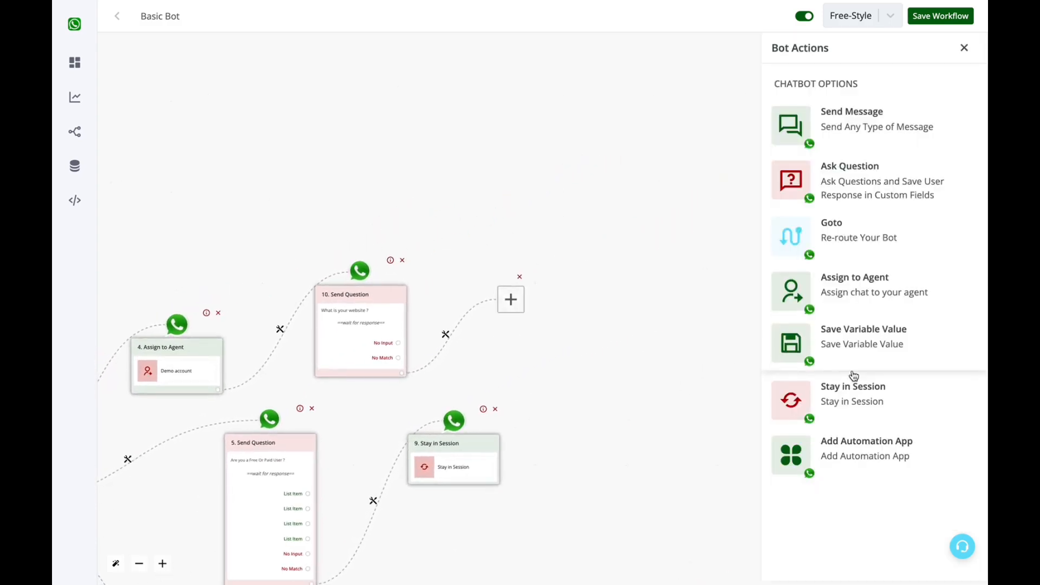
left_click(852, 396)
left_click(705, 390)
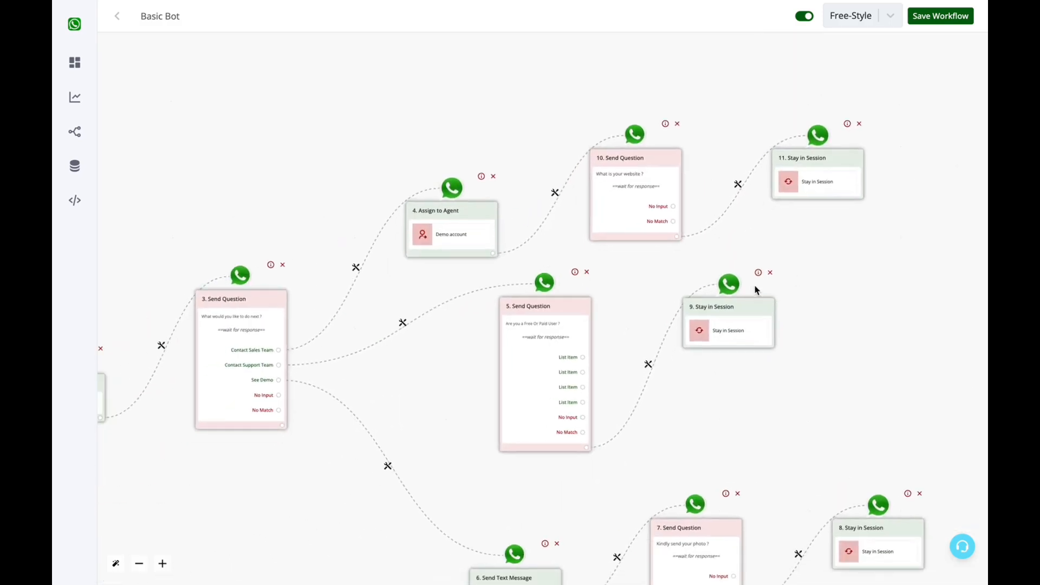
scroll(867, 298, "down", 3)
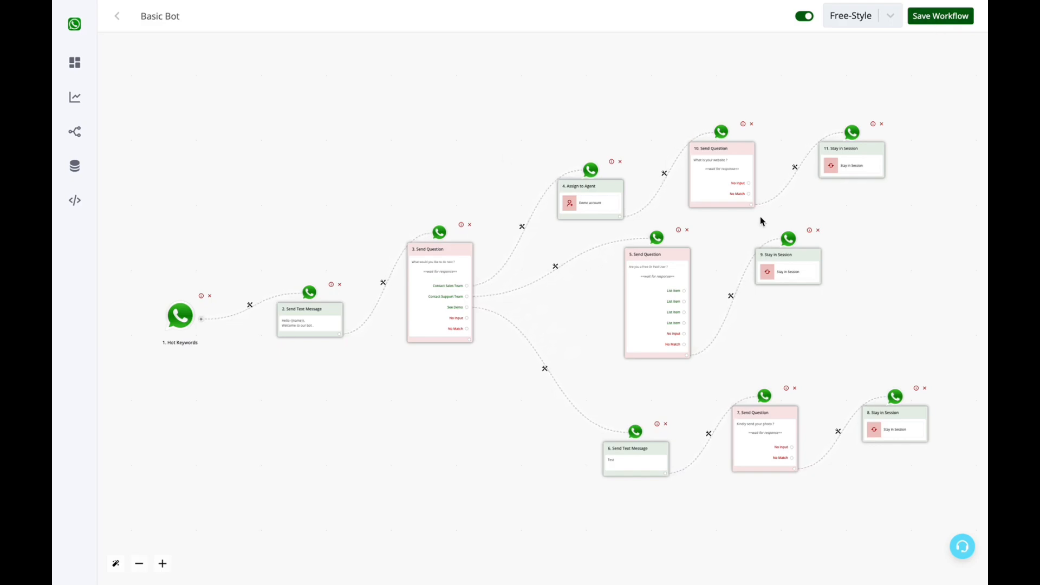
left_click(961, 13)
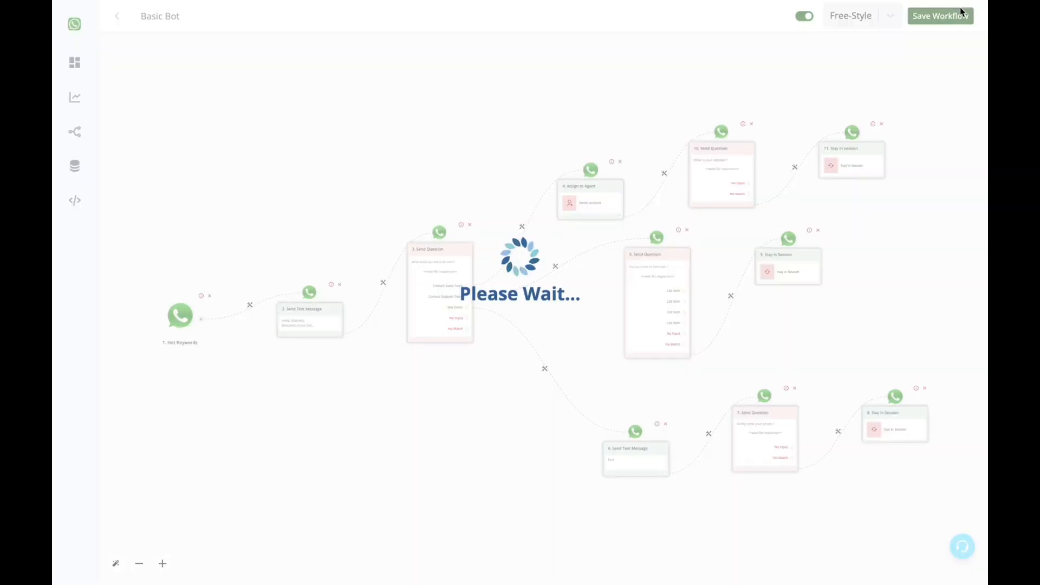